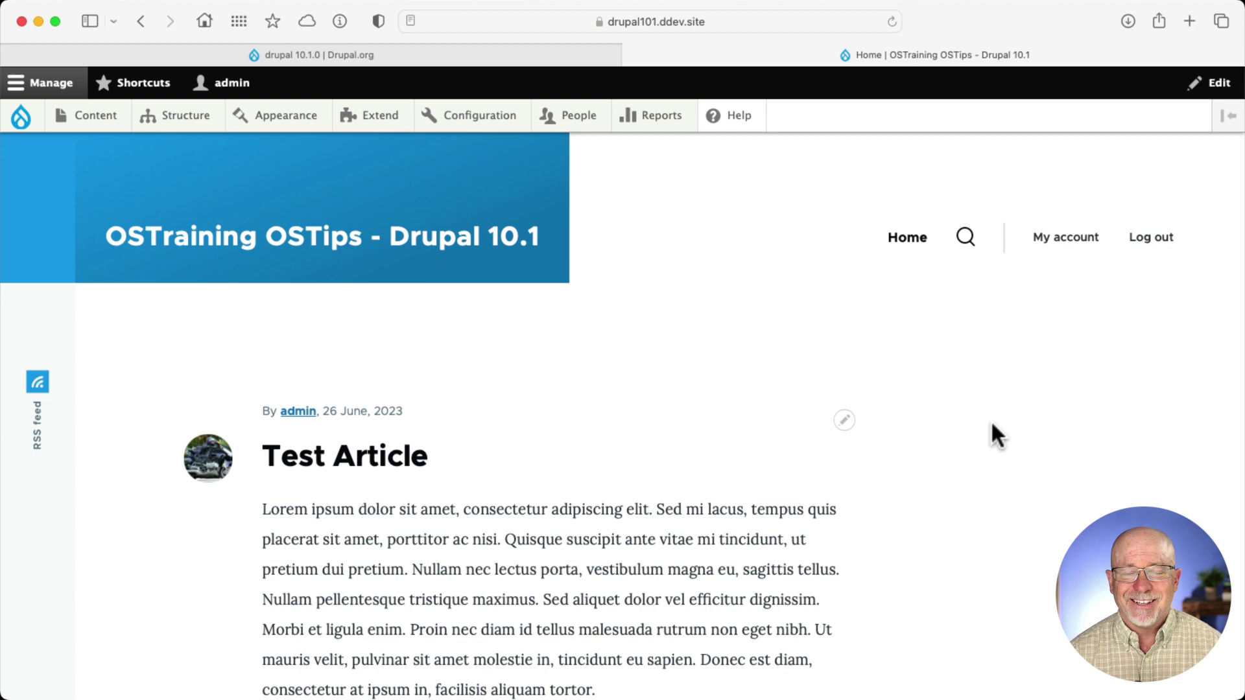
# Skim the drupal.org 10.1.0 release notes, then go back to the OSTraining OSTips home tab
pyautogui.click(432, 58)
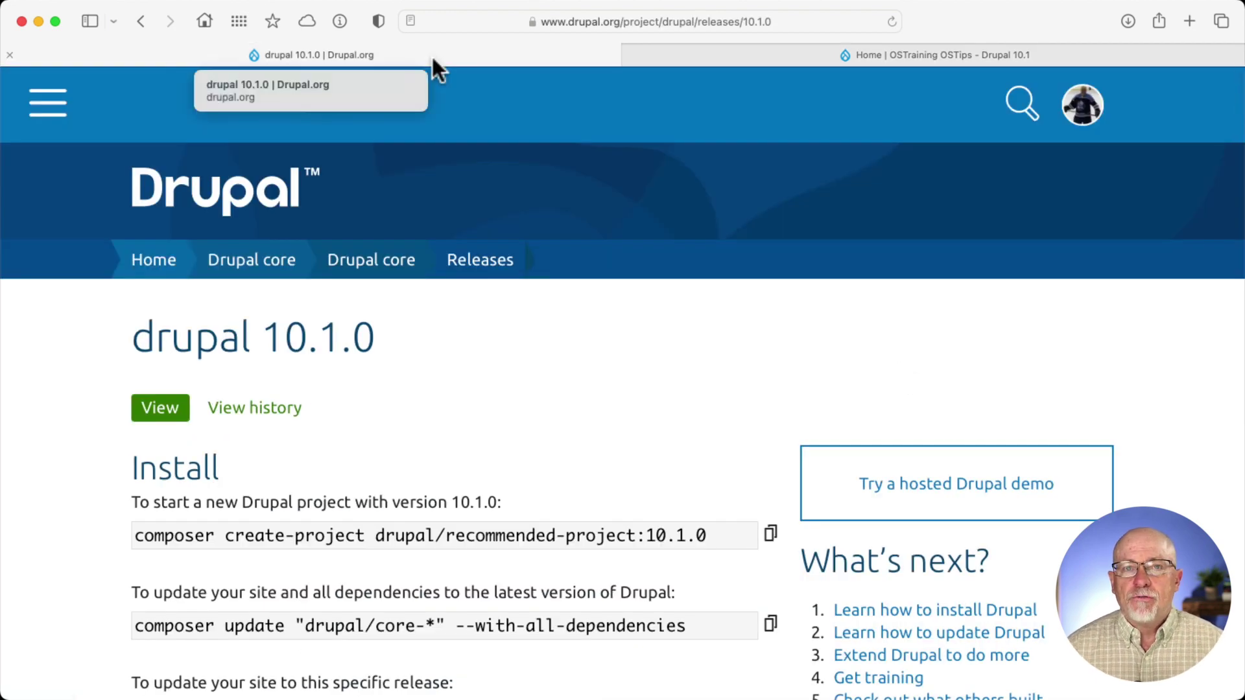
pyautogui.scroll(-3, 638, 476)
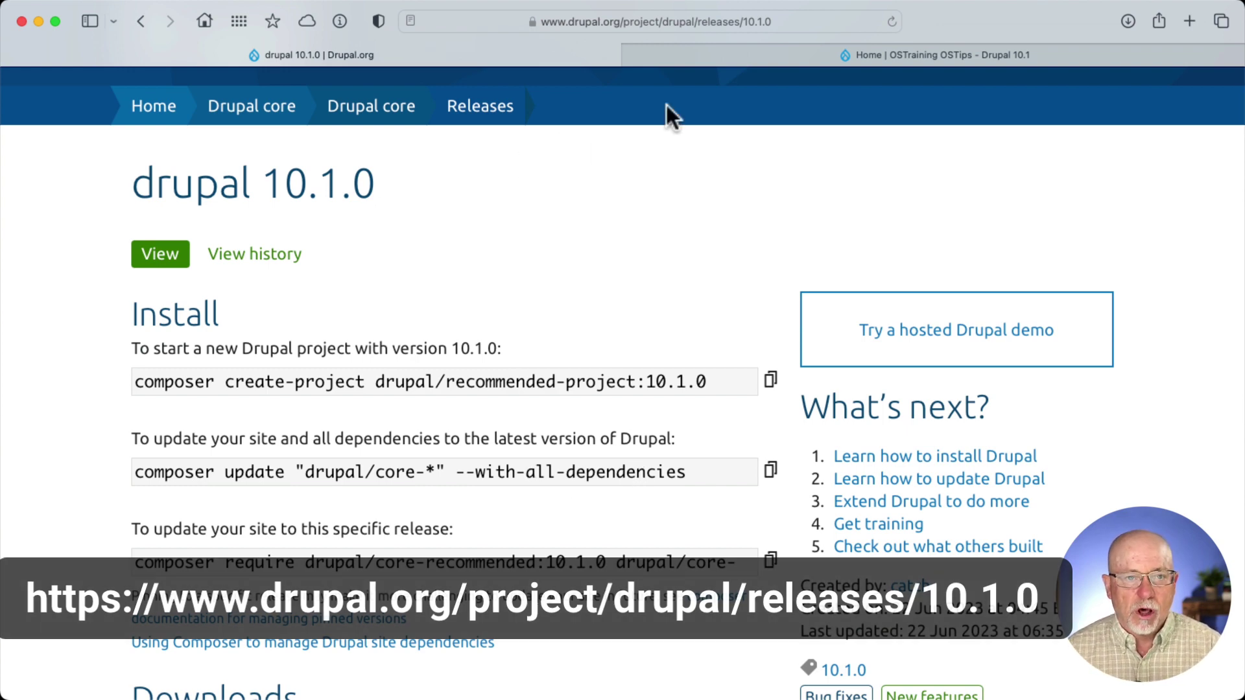
pyautogui.click(721, 55)
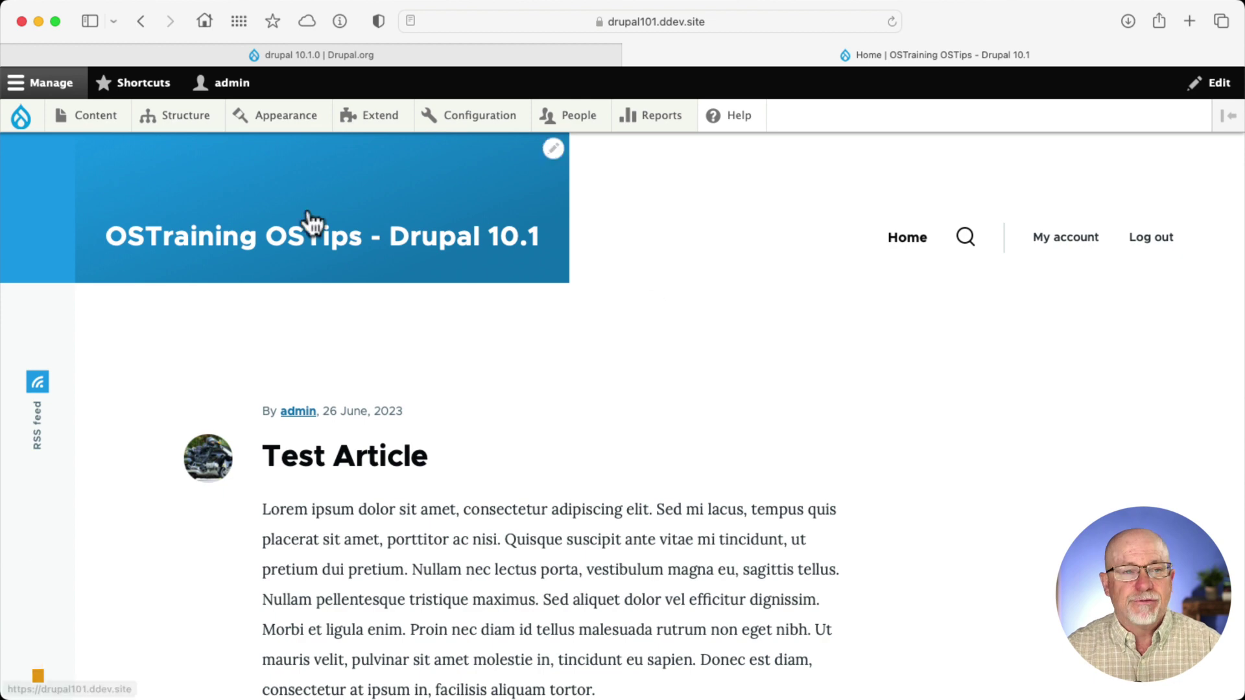
# Open the Article content type's Manage form display page and review it
pyautogui.moveTo(183, 129)
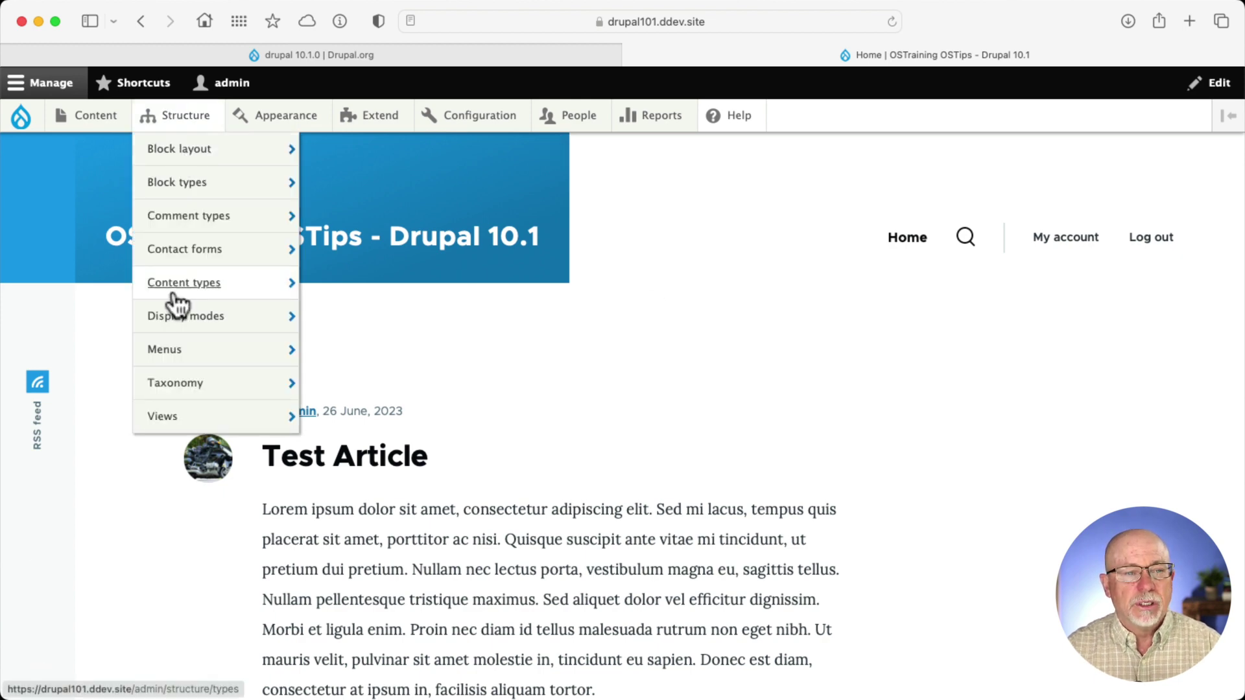
pyautogui.moveTo(184, 286)
pyautogui.moveTo(343, 324)
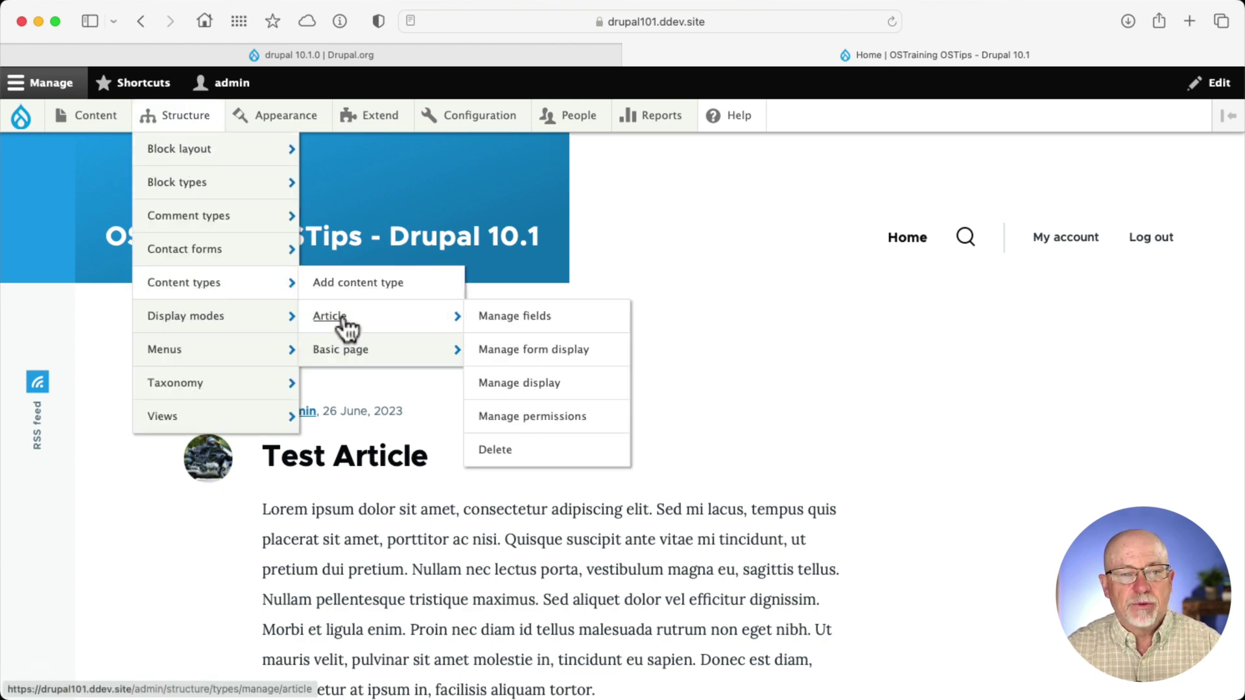
pyautogui.click(514, 357)
pyautogui.scroll(-3, 192, 422)
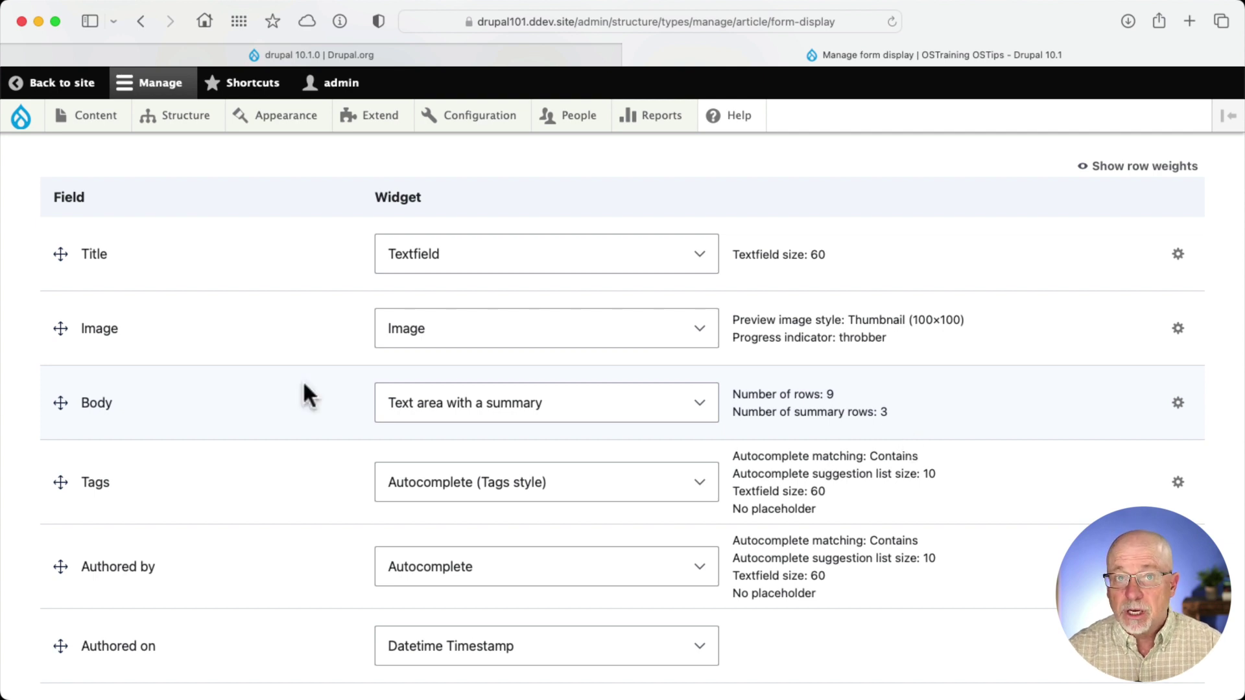
# Start a new Article and show the Body's separate Edit summary field
pyautogui.moveTo(95, 114)
pyautogui.moveTo(92, 157)
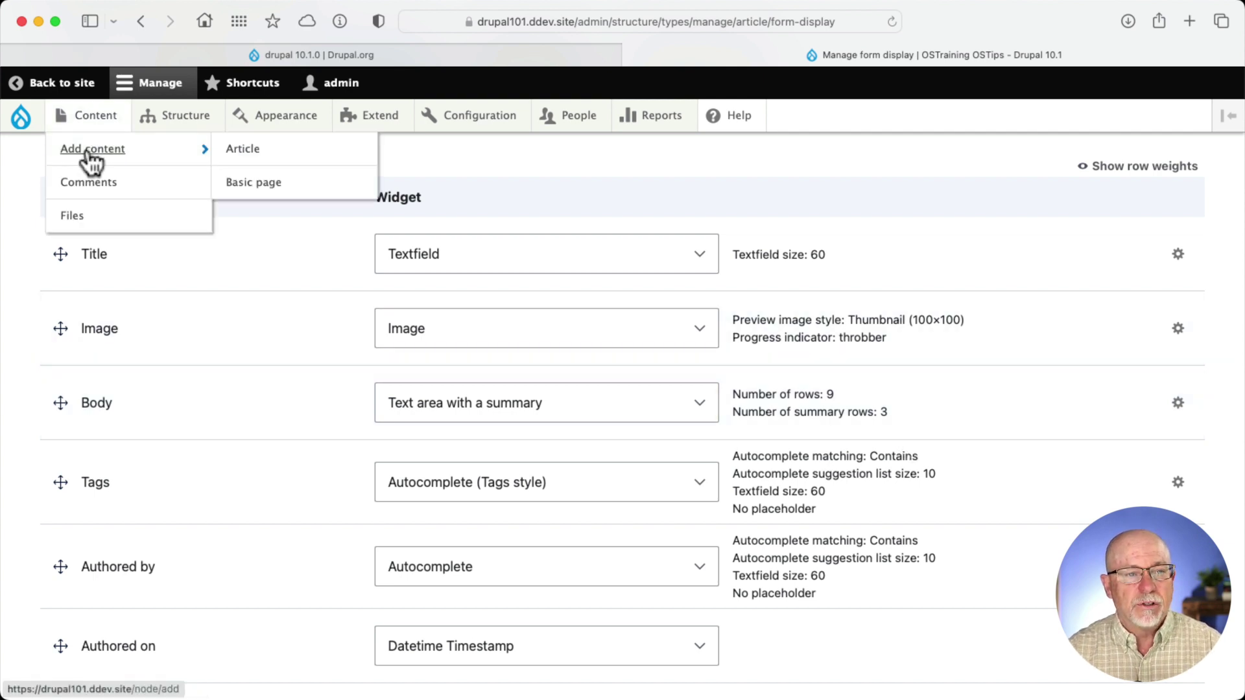
pyautogui.click(232, 151)
pyautogui.scroll(-5, 57, 389)
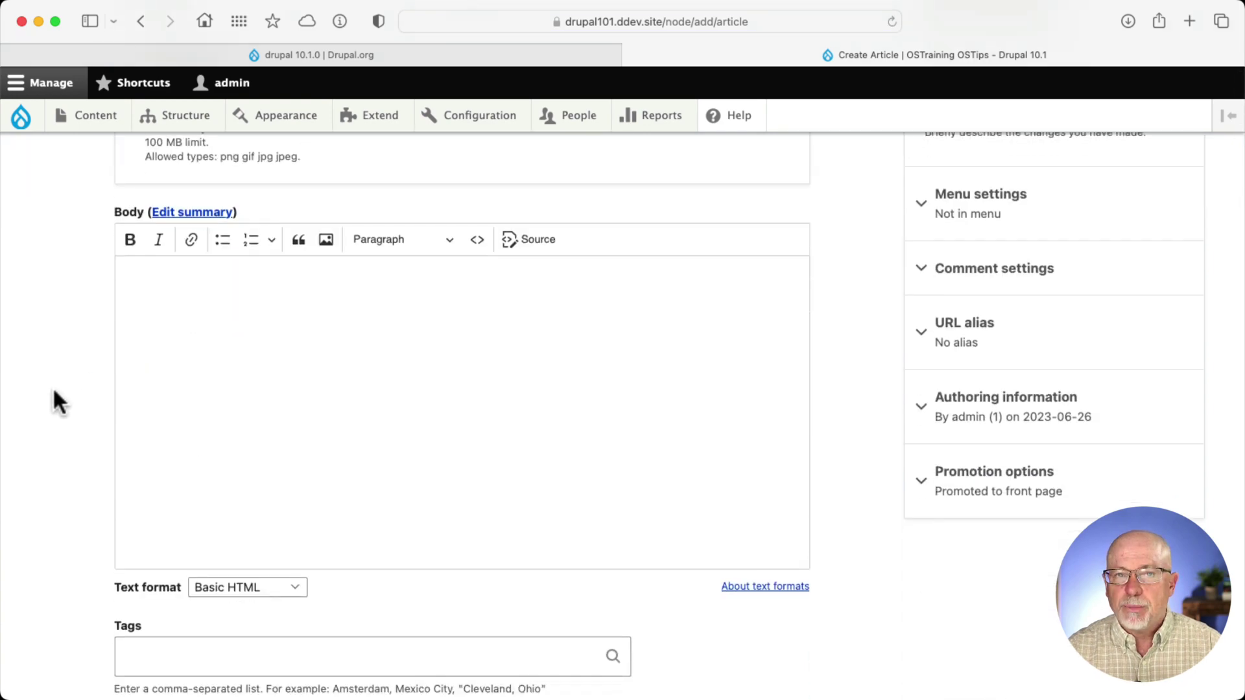
pyautogui.click(188, 212)
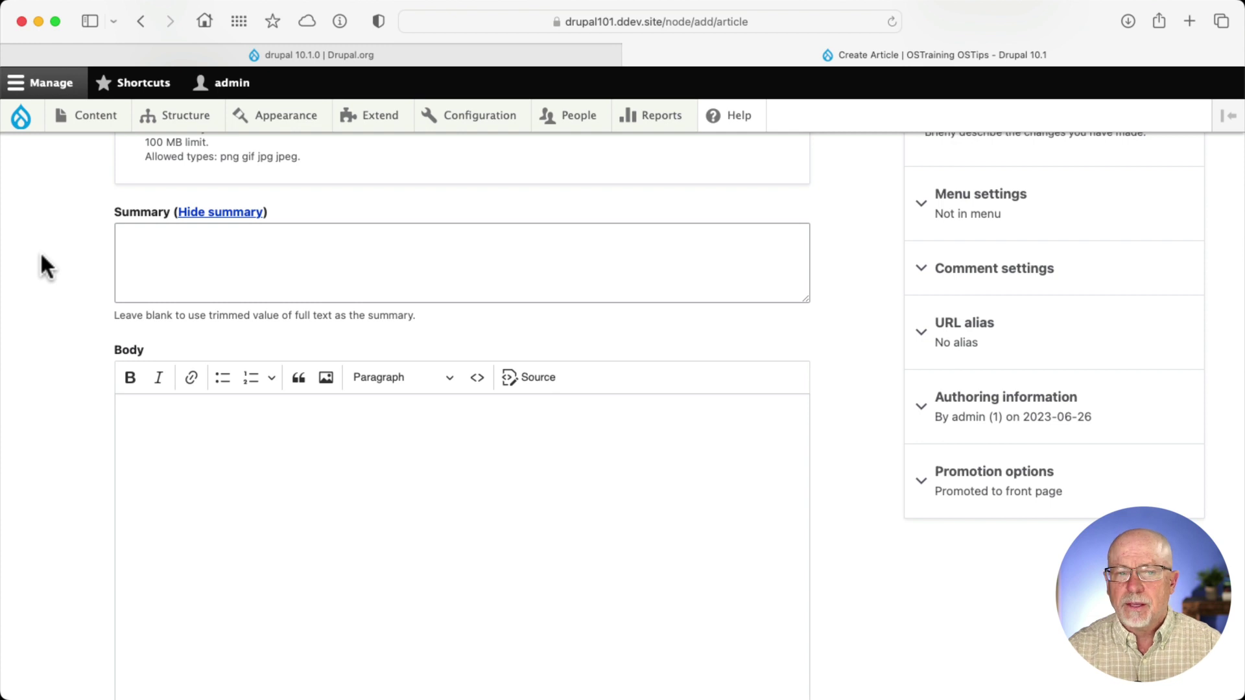
# On the Content overview, select all items including Test Article and preview the Action dropdown
pyautogui.click(93, 119)
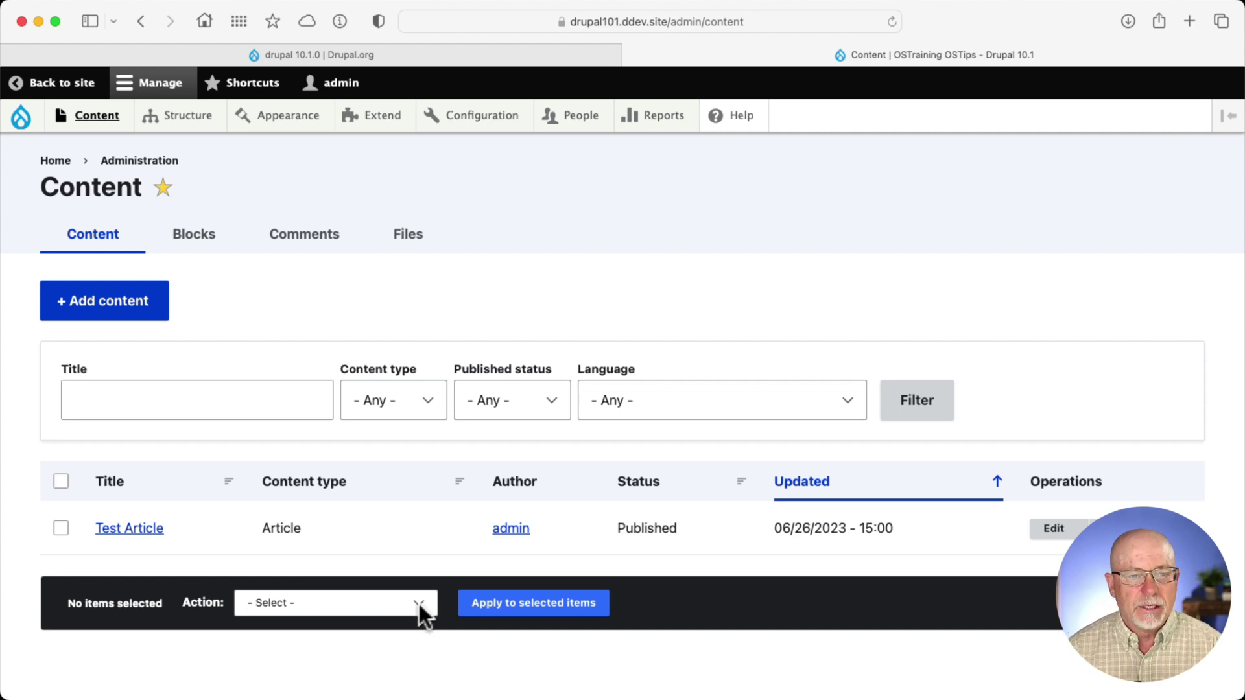
pyautogui.click(61, 481)
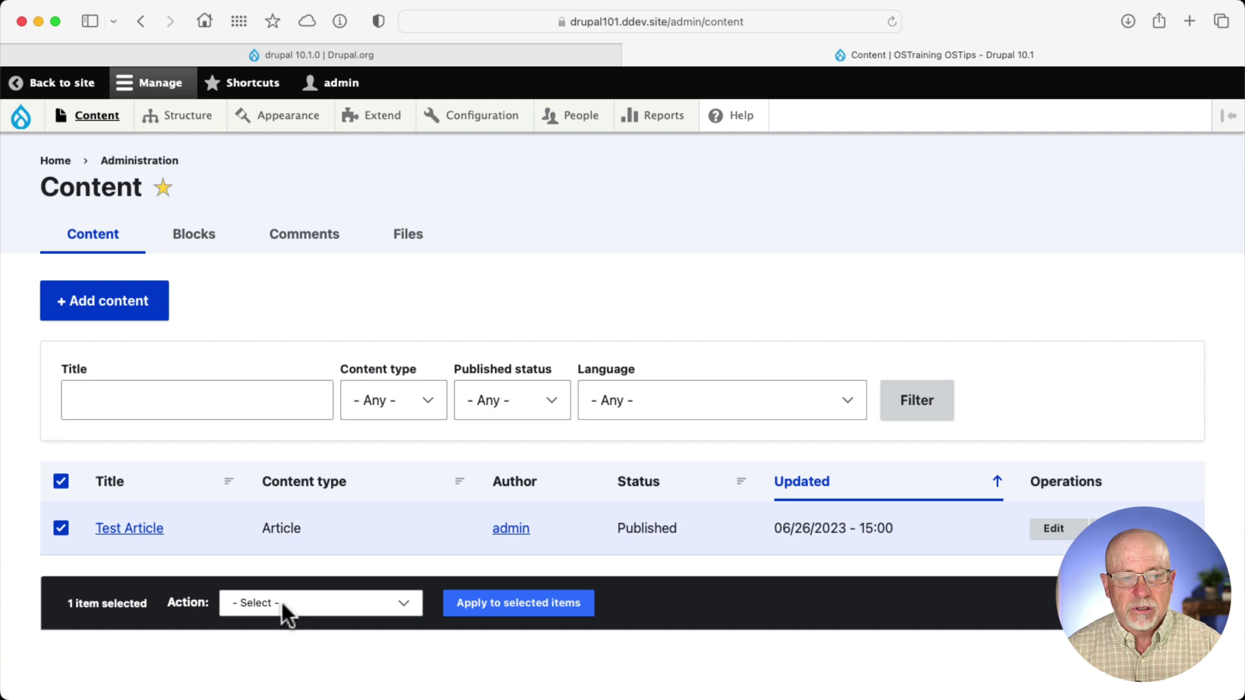
pyautogui.click(406, 605)
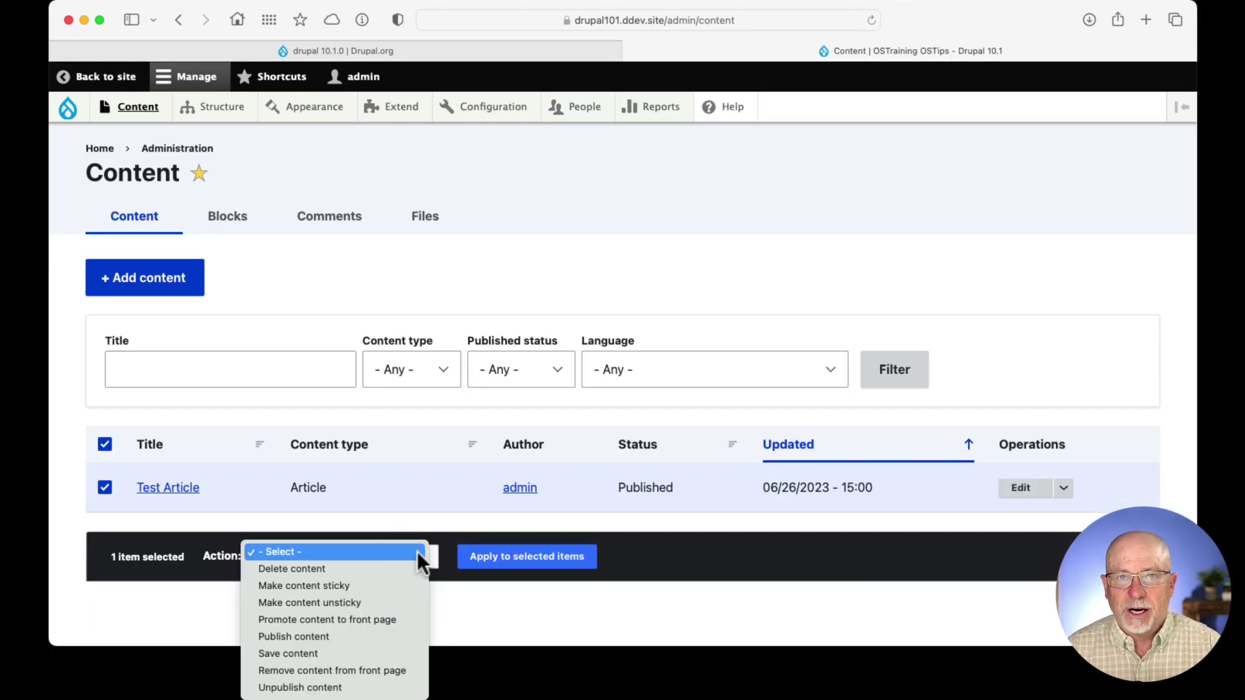
pyautogui.click(572, 601)
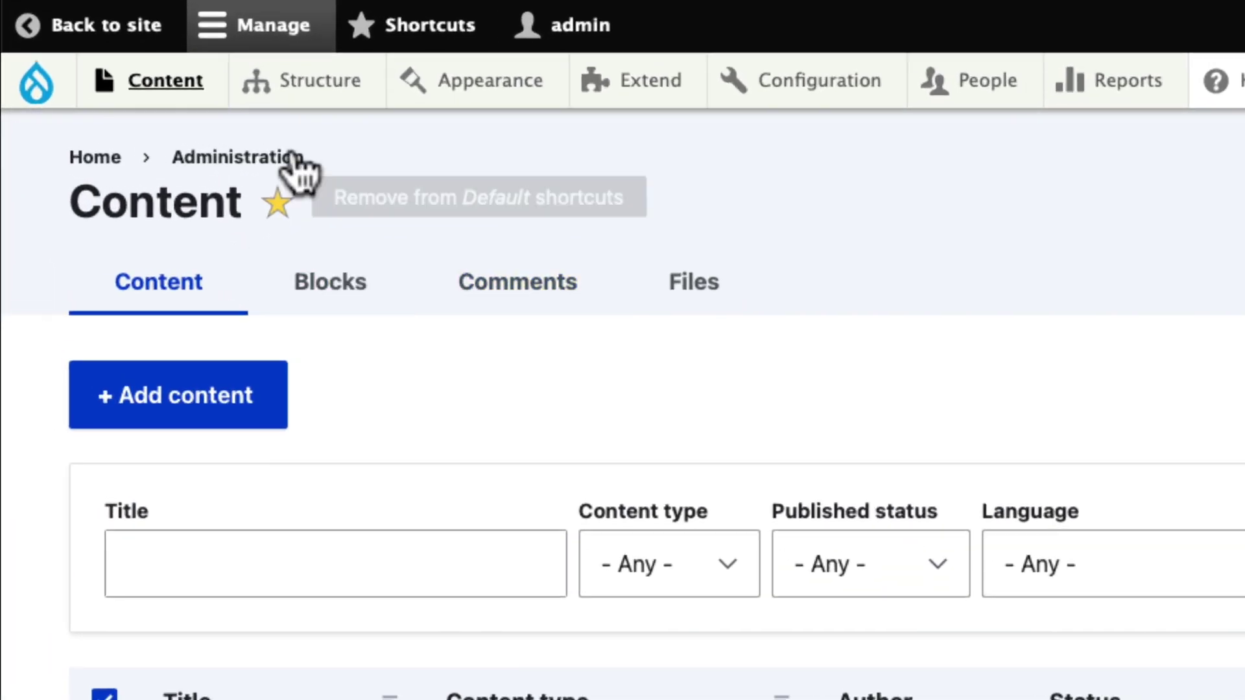
# Open the Block types list under Structure
pyautogui.moveTo(317, 84)
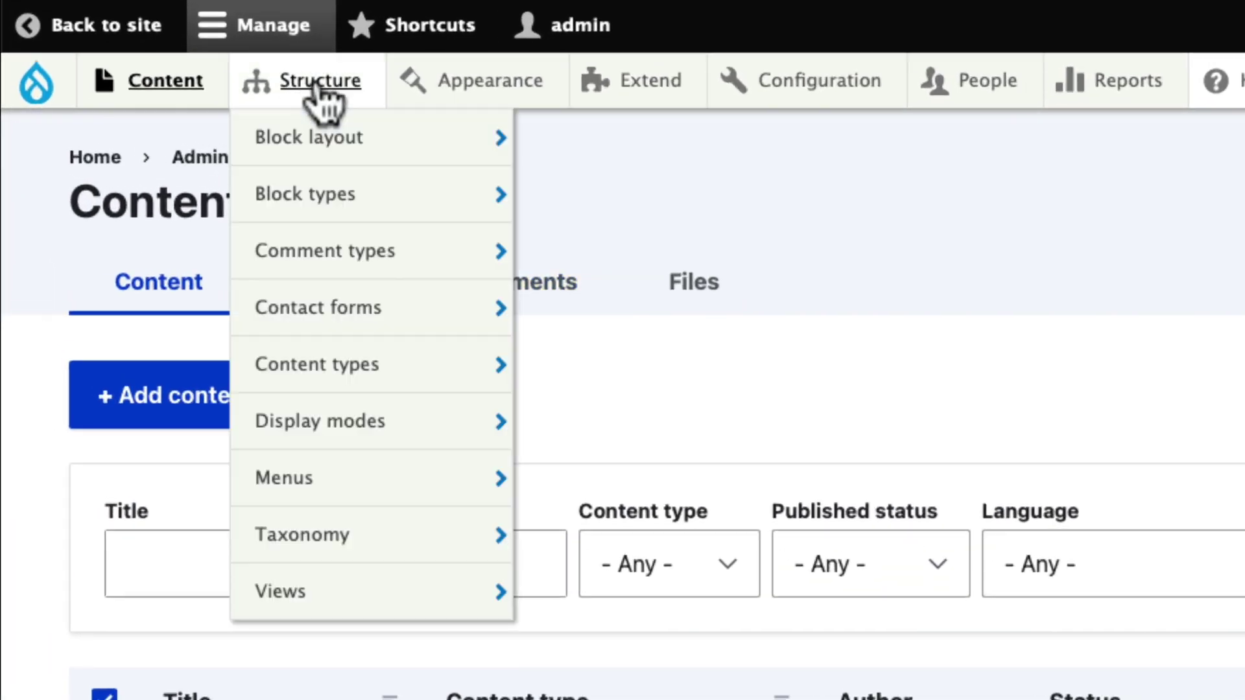
pyautogui.moveTo(275, 154)
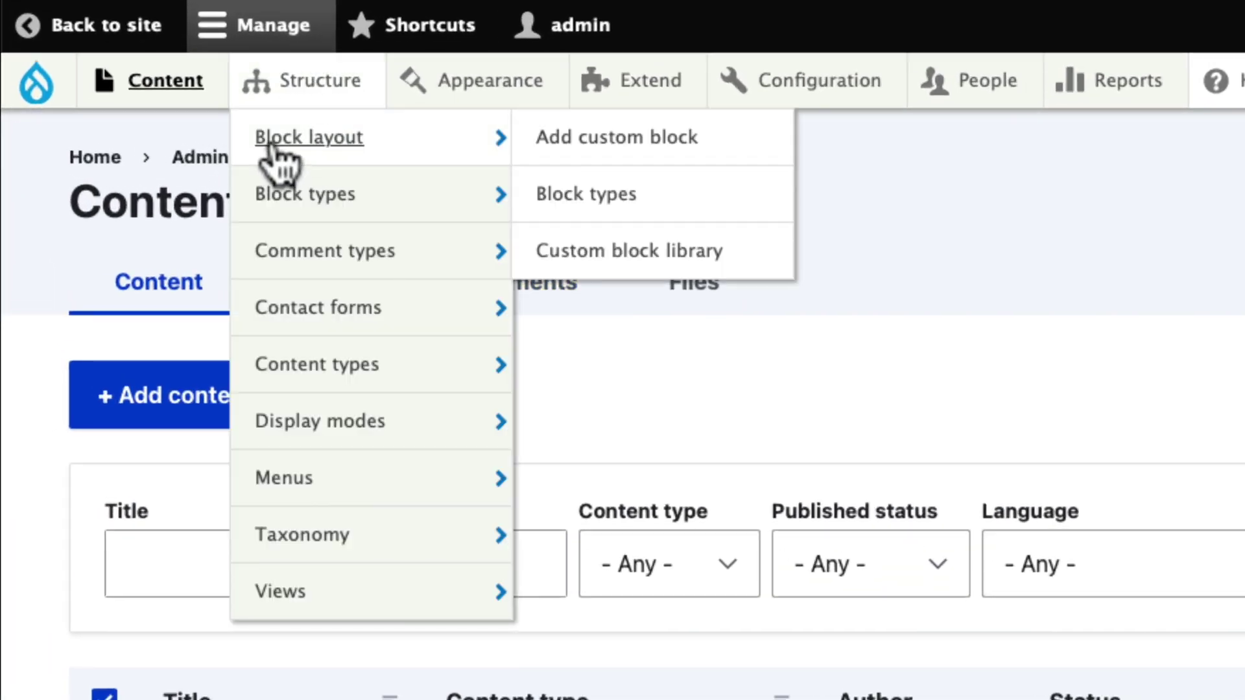
pyautogui.click(592, 203)
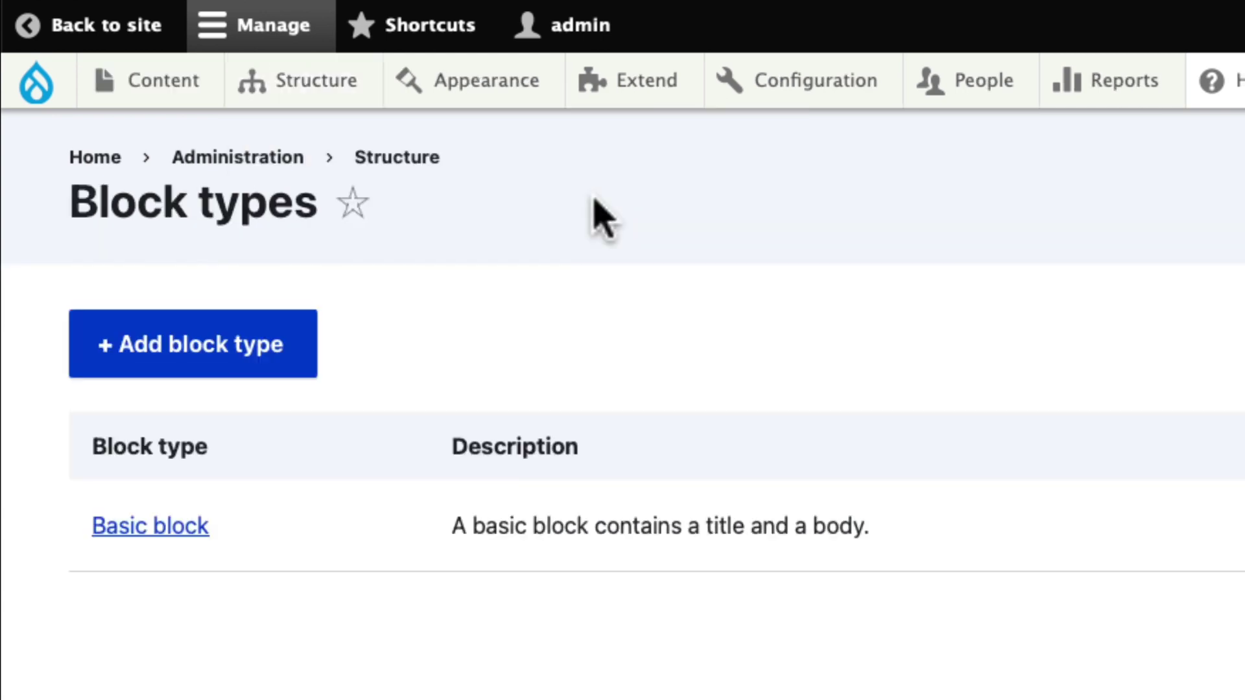
pyautogui.moveTo(302, 90)
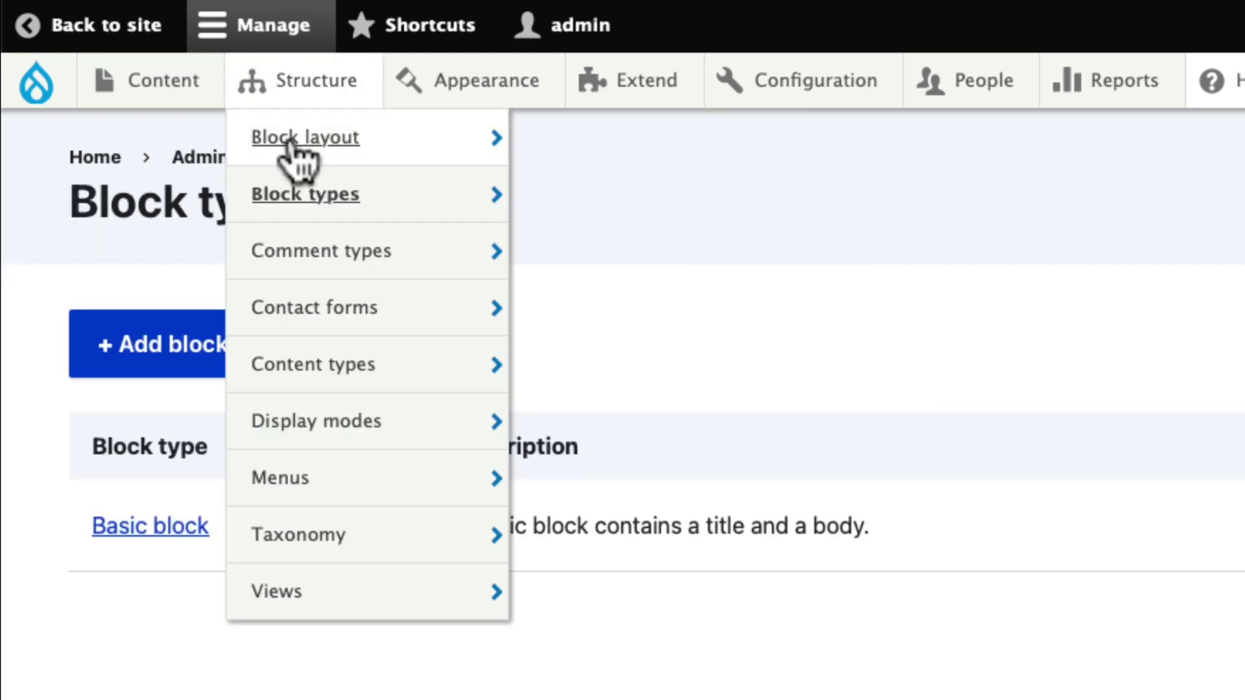
pyautogui.click(297, 206)
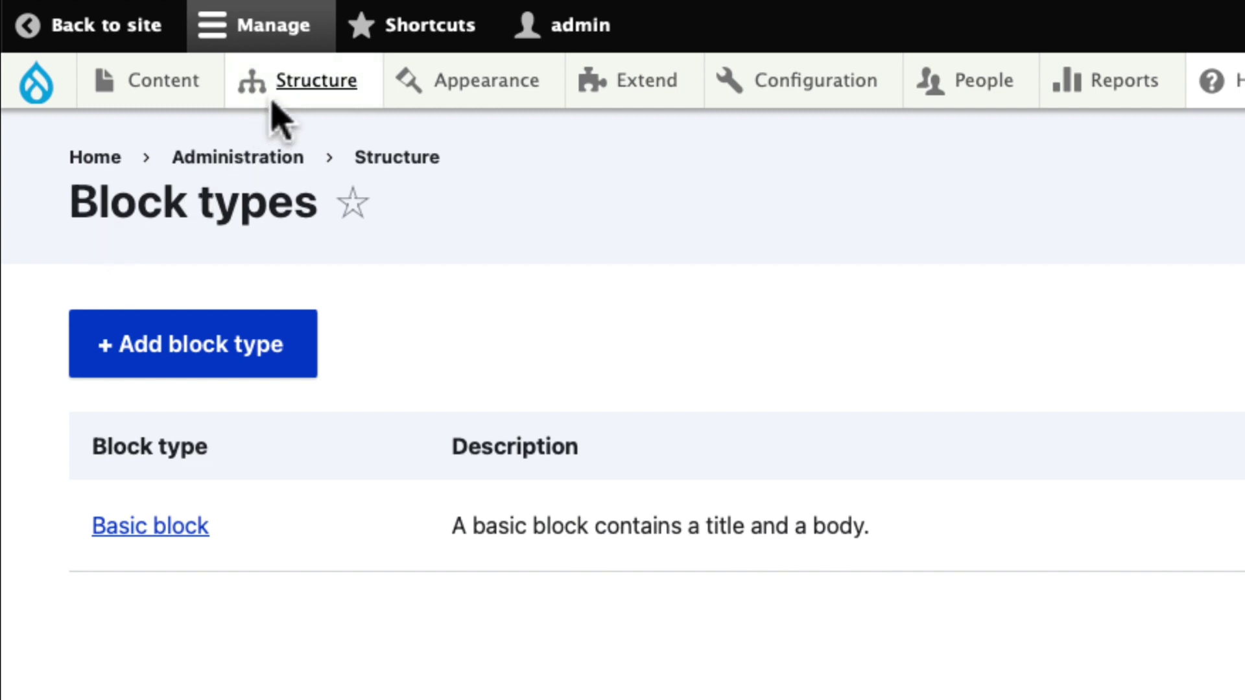
# Open the Basic block type's Manage permissions page and review its role checkboxes
pyautogui.moveTo(318, 94)
pyautogui.moveTo(299, 159)
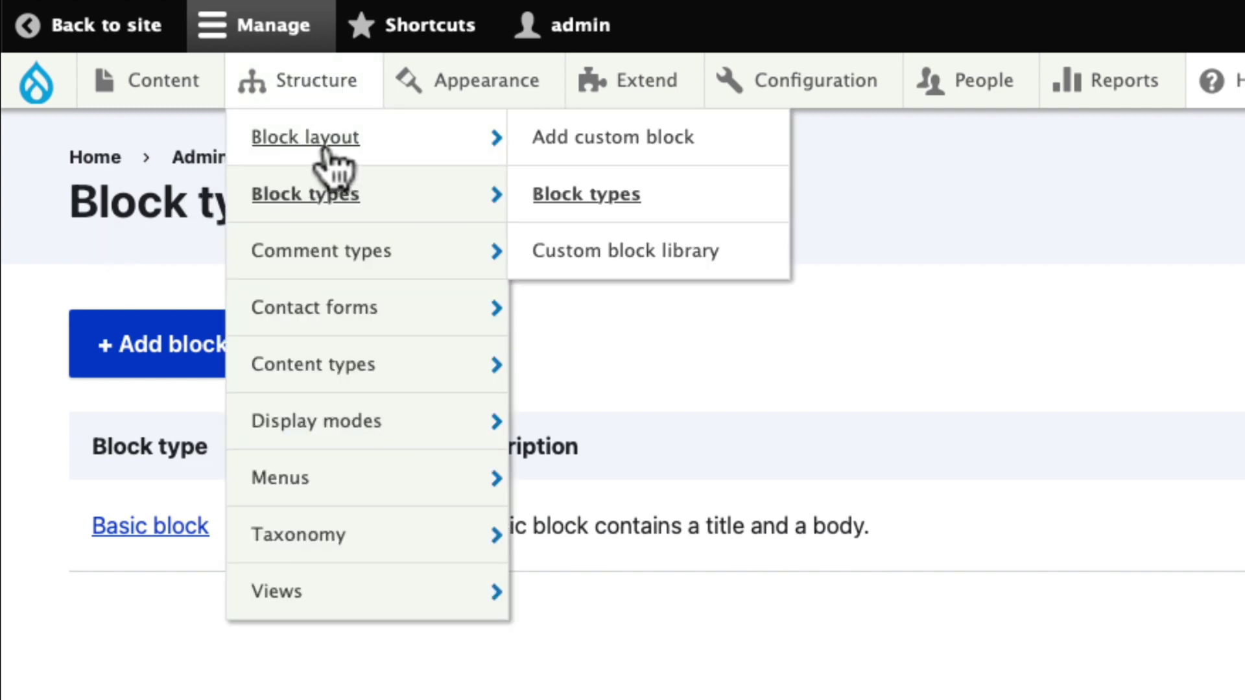
pyautogui.moveTo(310, 206)
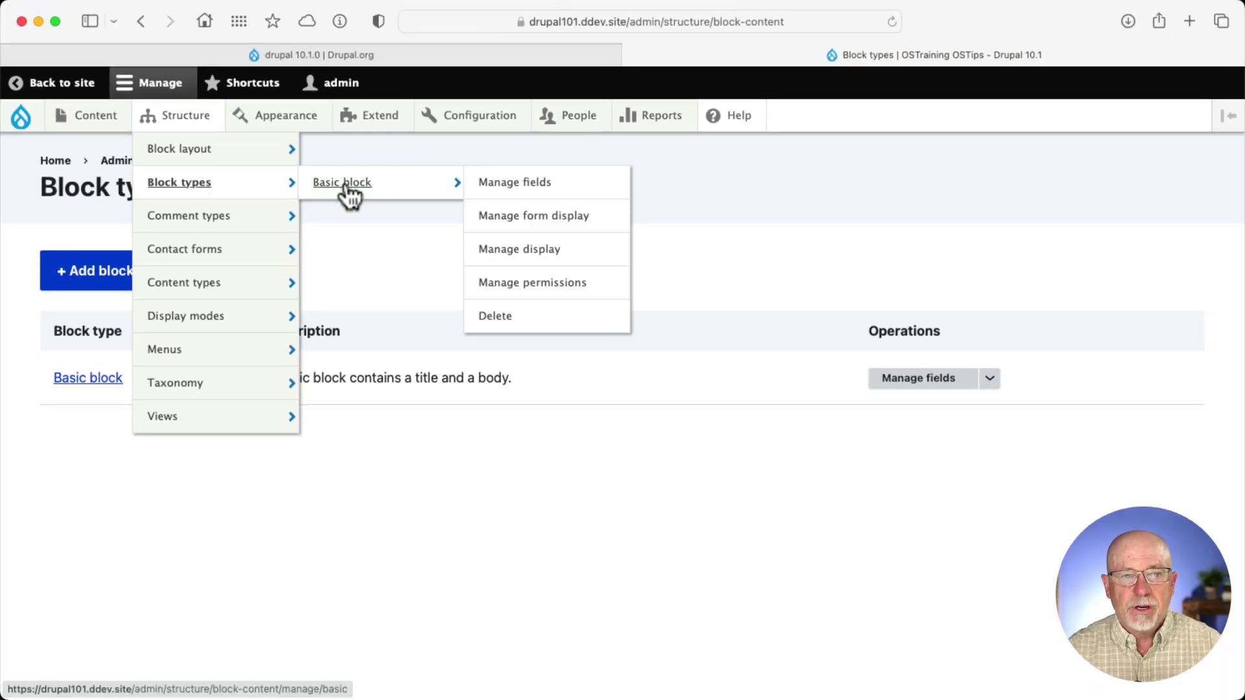
pyautogui.click(593, 198)
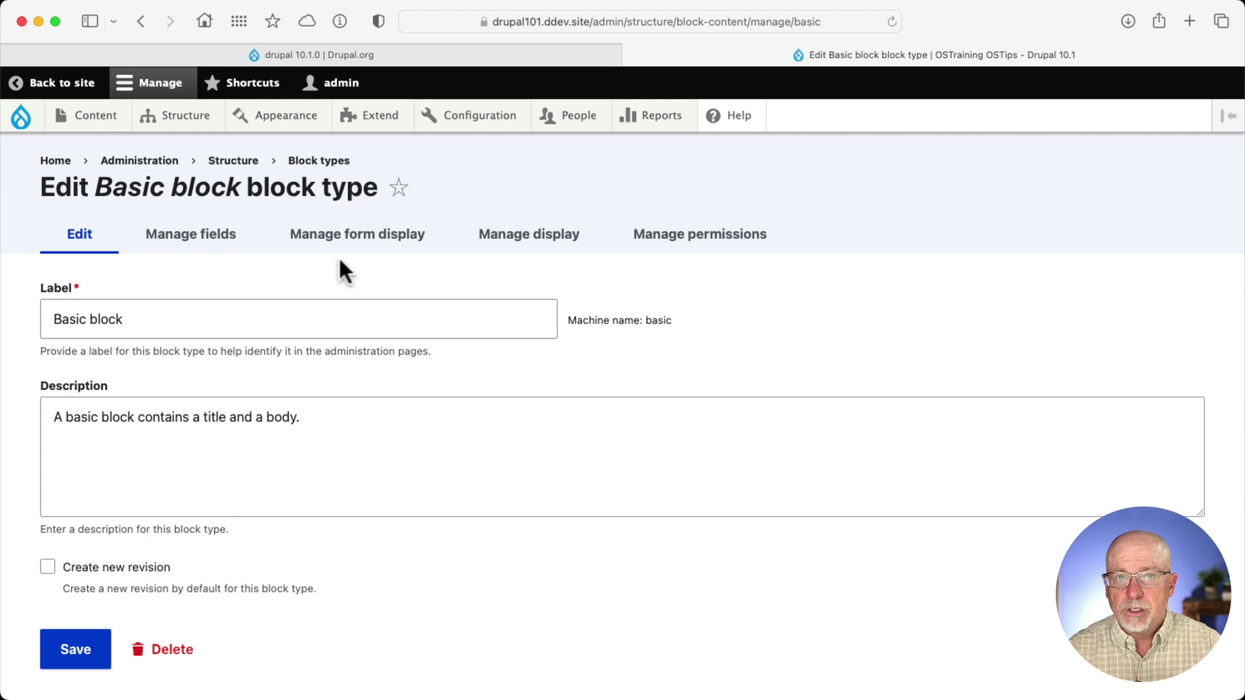
pyautogui.click(718, 243)
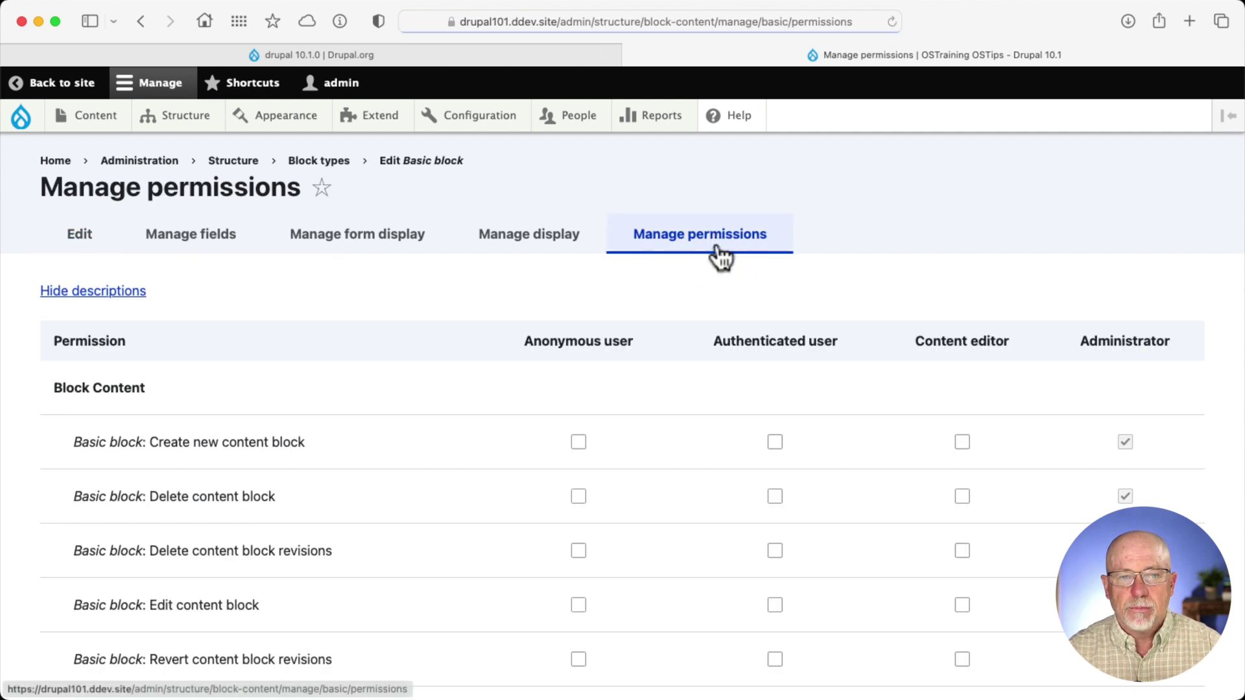
pyautogui.scroll(-3, 686, 272)
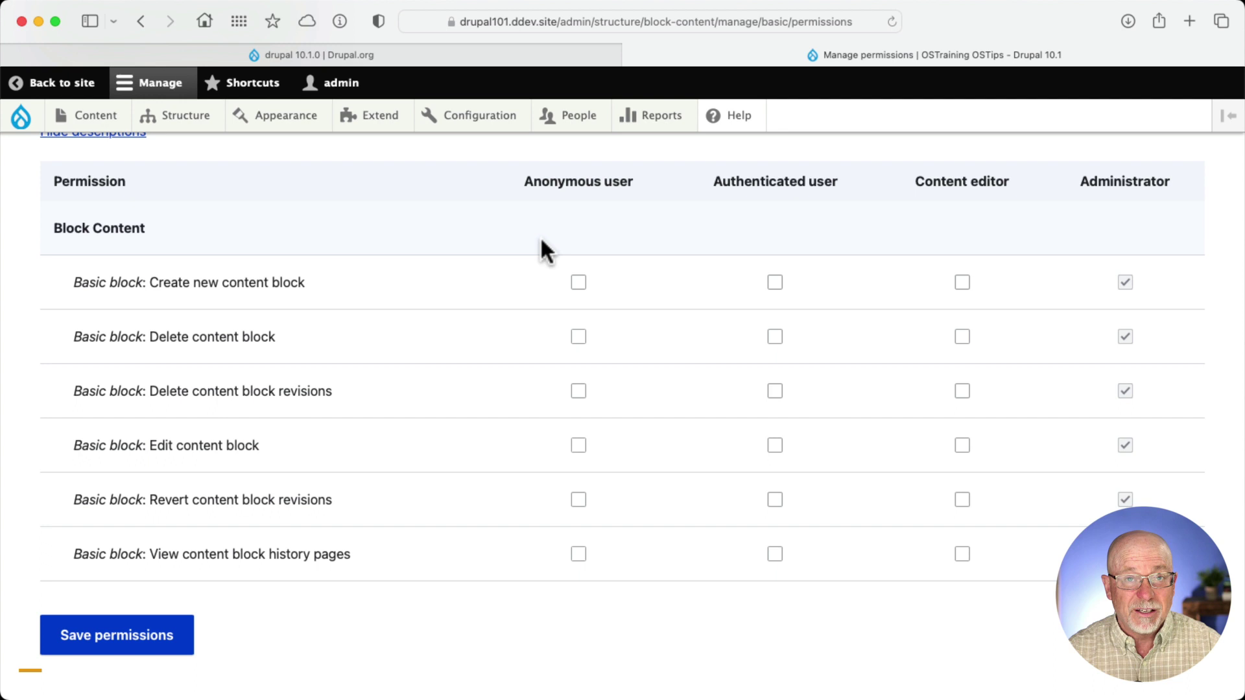
# Open Configuration > Development settings and review the Twig development, debug and cache options
pyautogui.moveTo(478, 124)
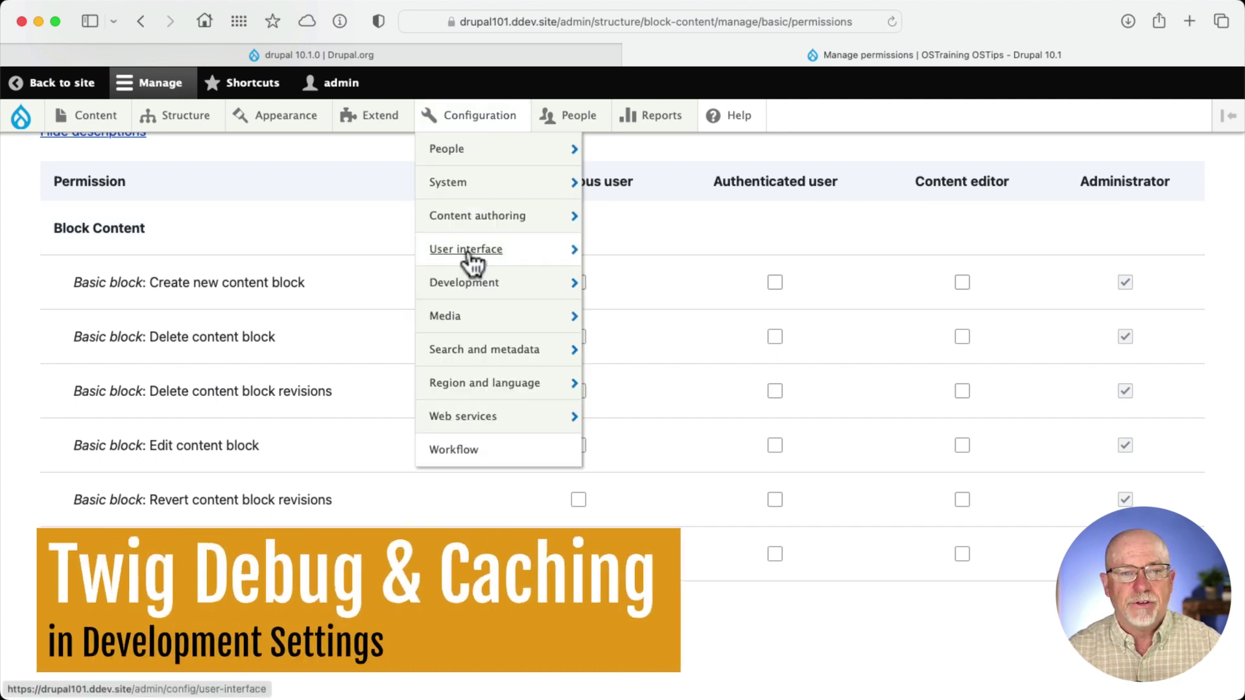
pyautogui.moveTo(472, 295)
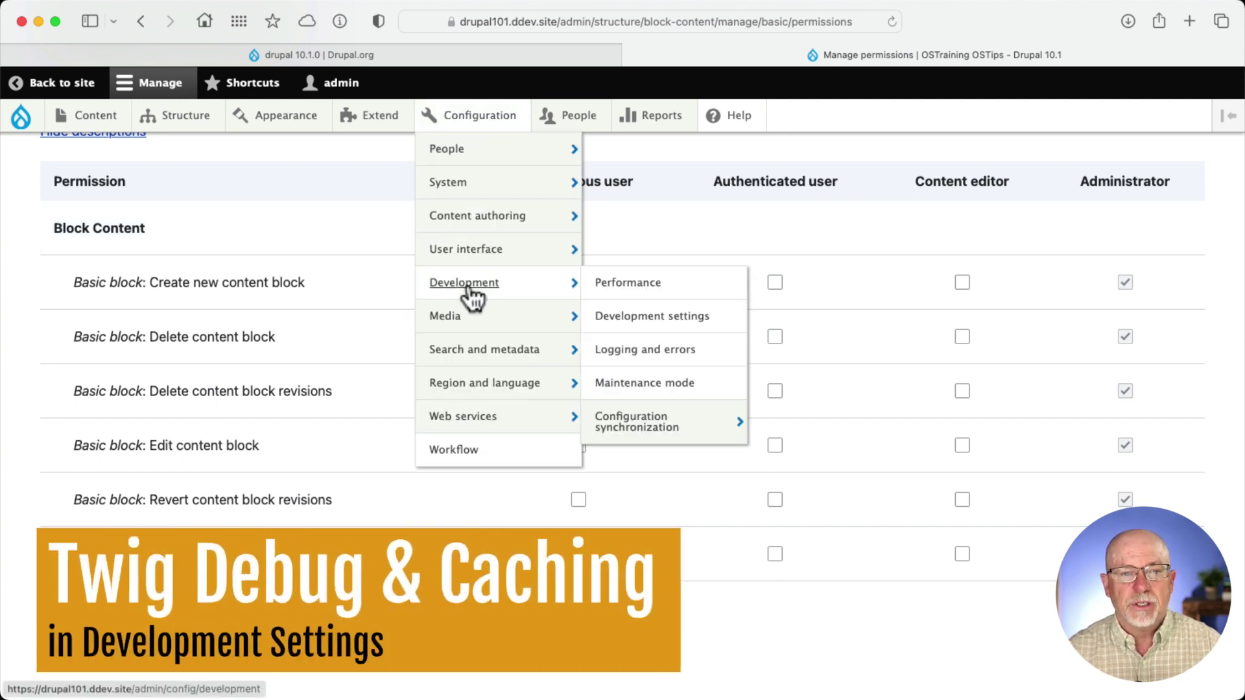
pyautogui.click(654, 332)
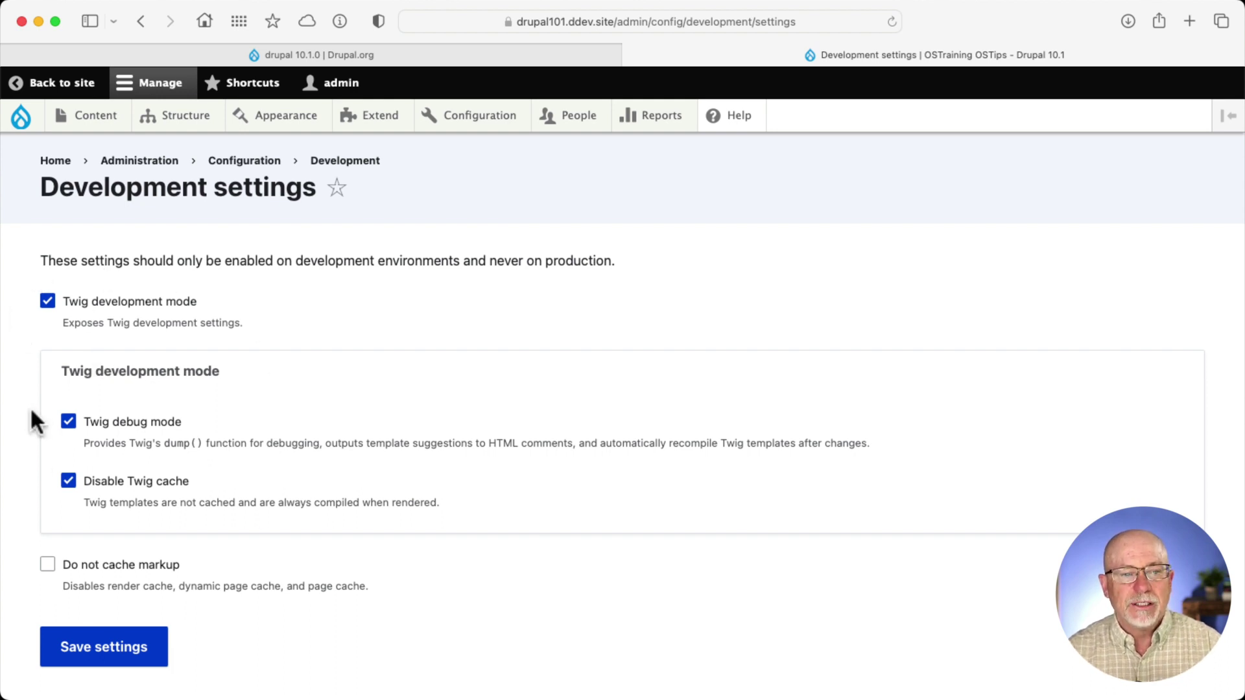
pyautogui.scroll(-2, 35, 476)
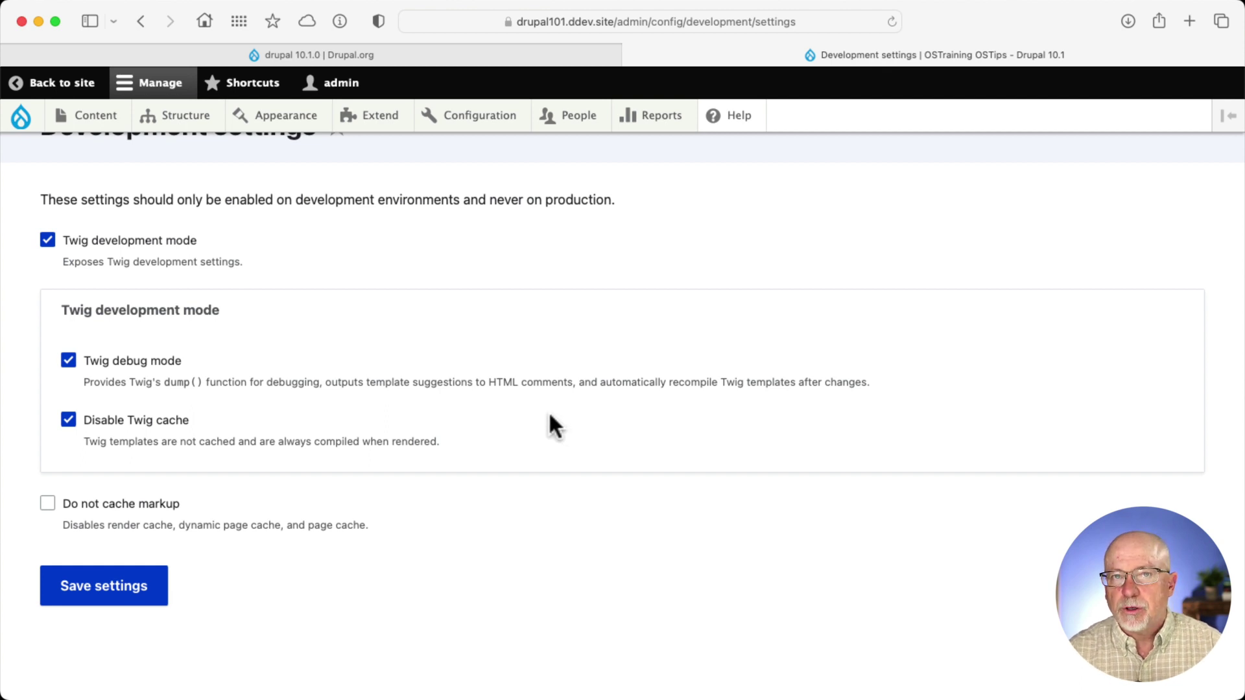
# Open People > Permissions and find 'file' on the page to reach the File permissions
pyautogui.moveTo(575, 126)
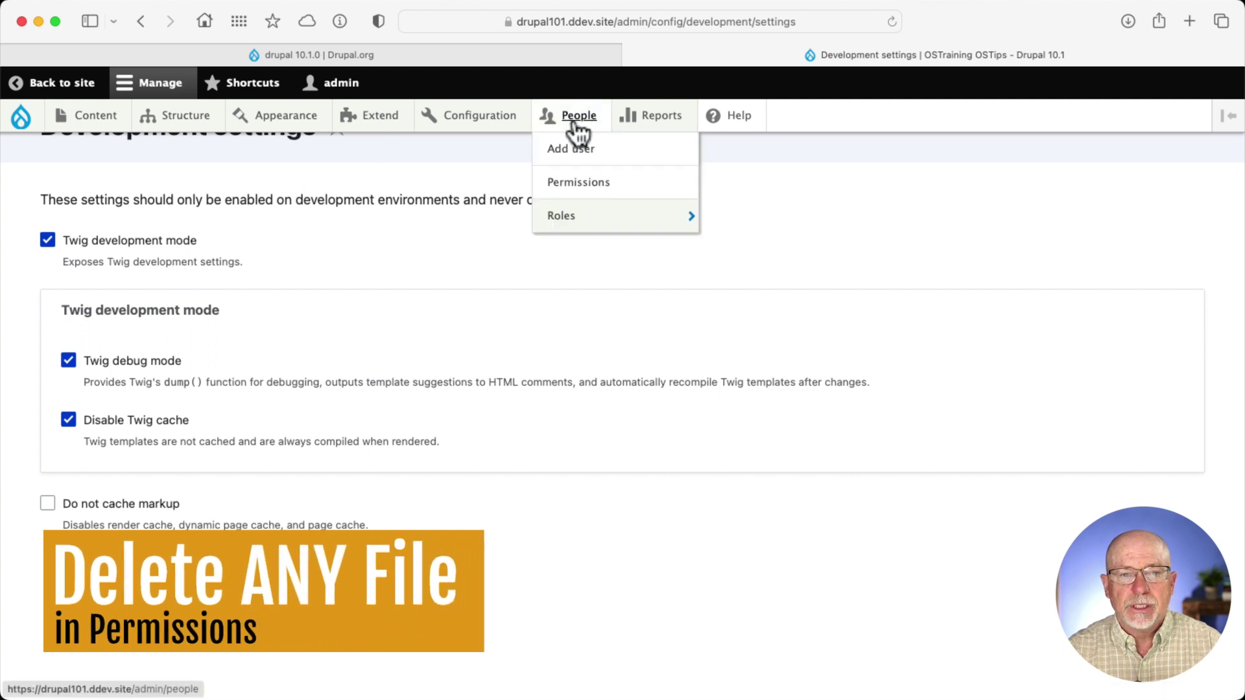
pyautogui.click(568, 185)
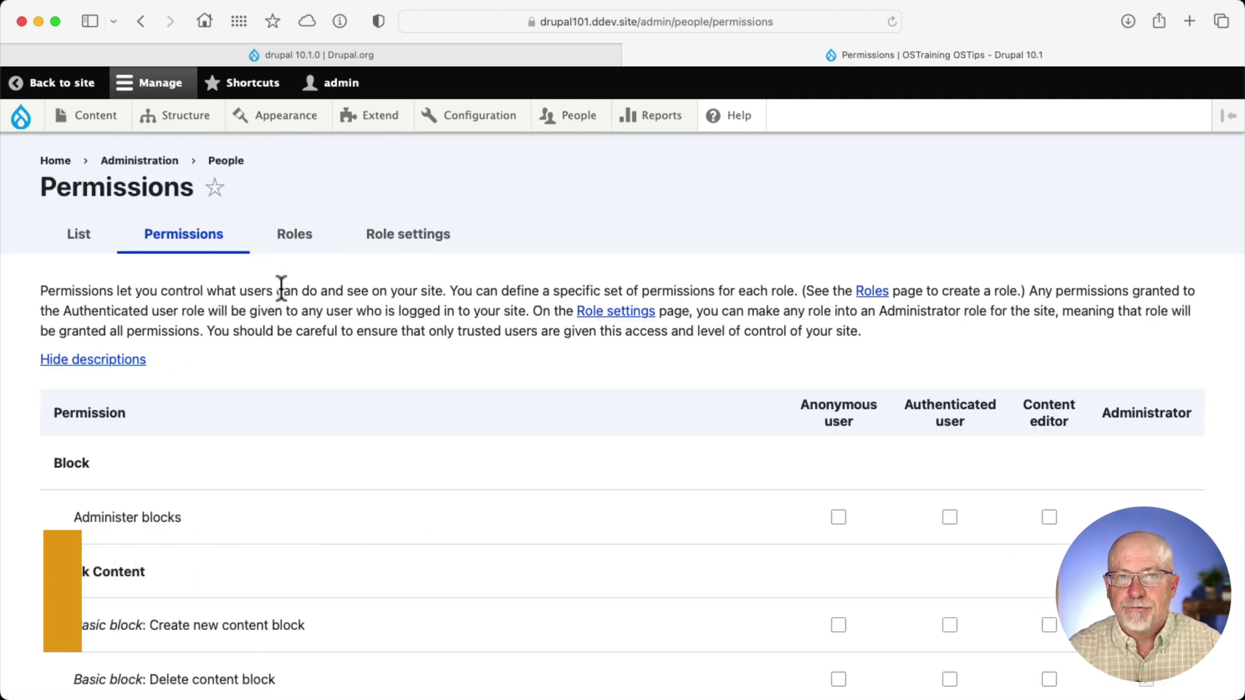
pyautogui.press('super+f')
pyautogui.write('file')
pyautogui.press('Return')
pyautogui.press('Return')
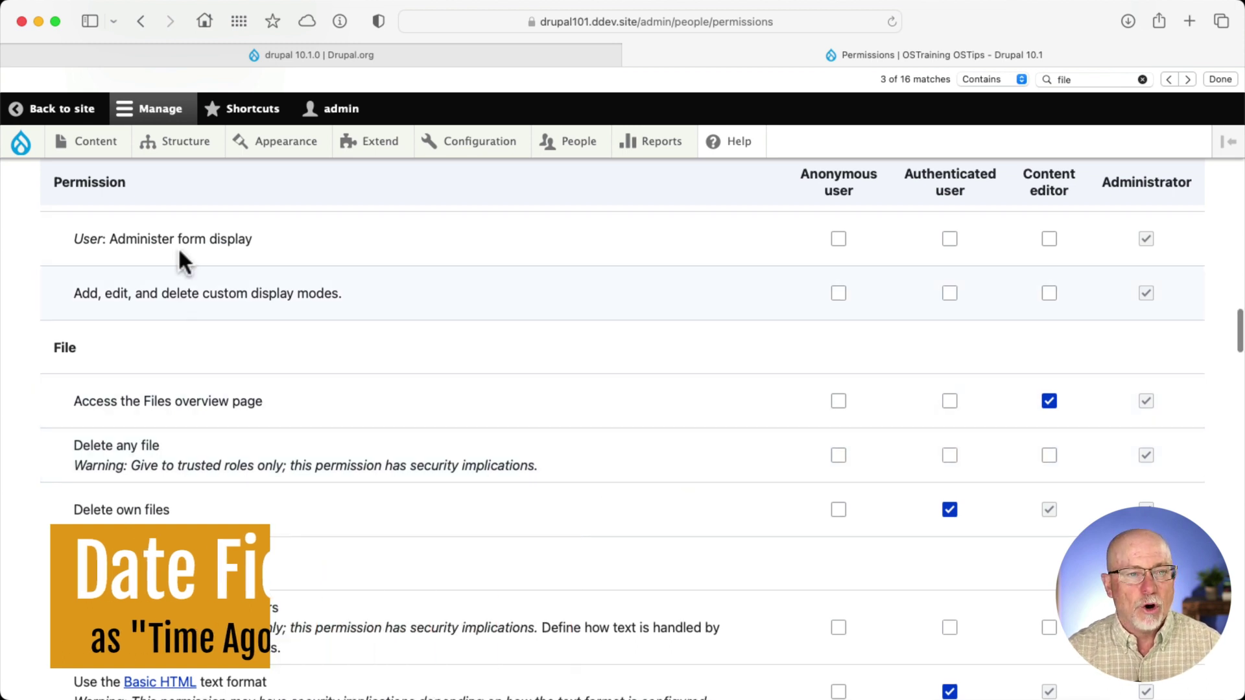
# Review the Article content type's fields and its display, where Date shows as Time ago
pyautogui.moveTo(184, 146)
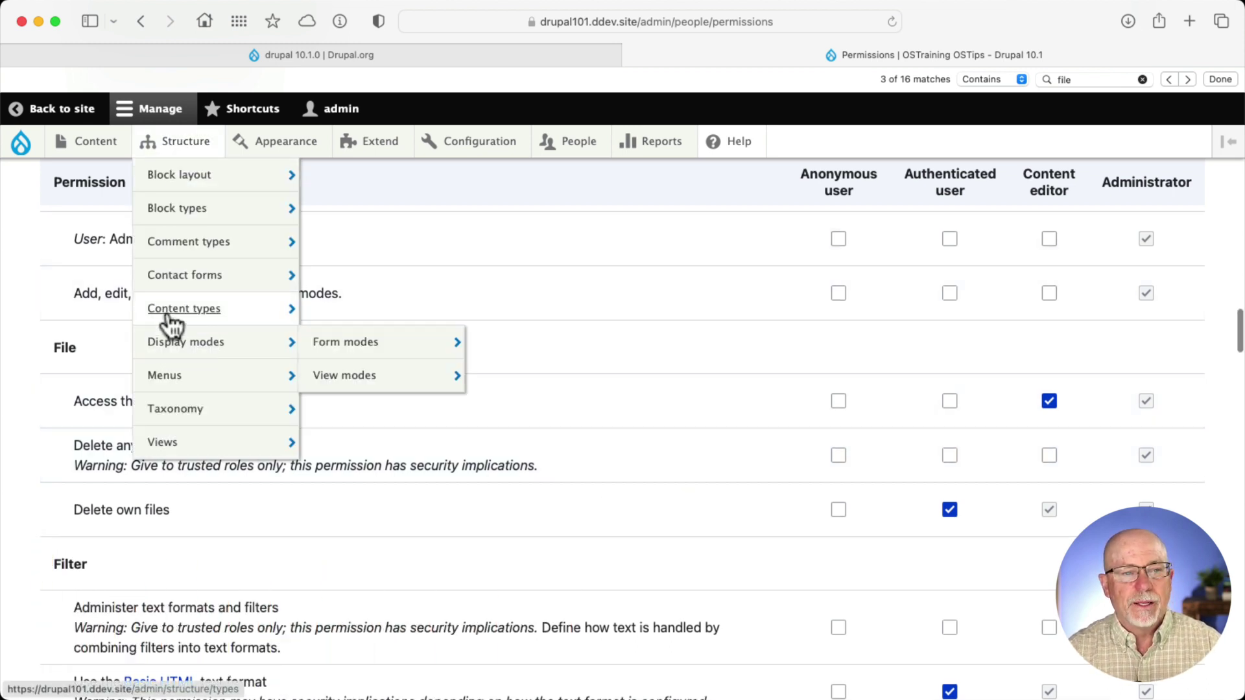
pyautogui.moveTo(172, 324)
pyautogui.moveTo(453, 350)
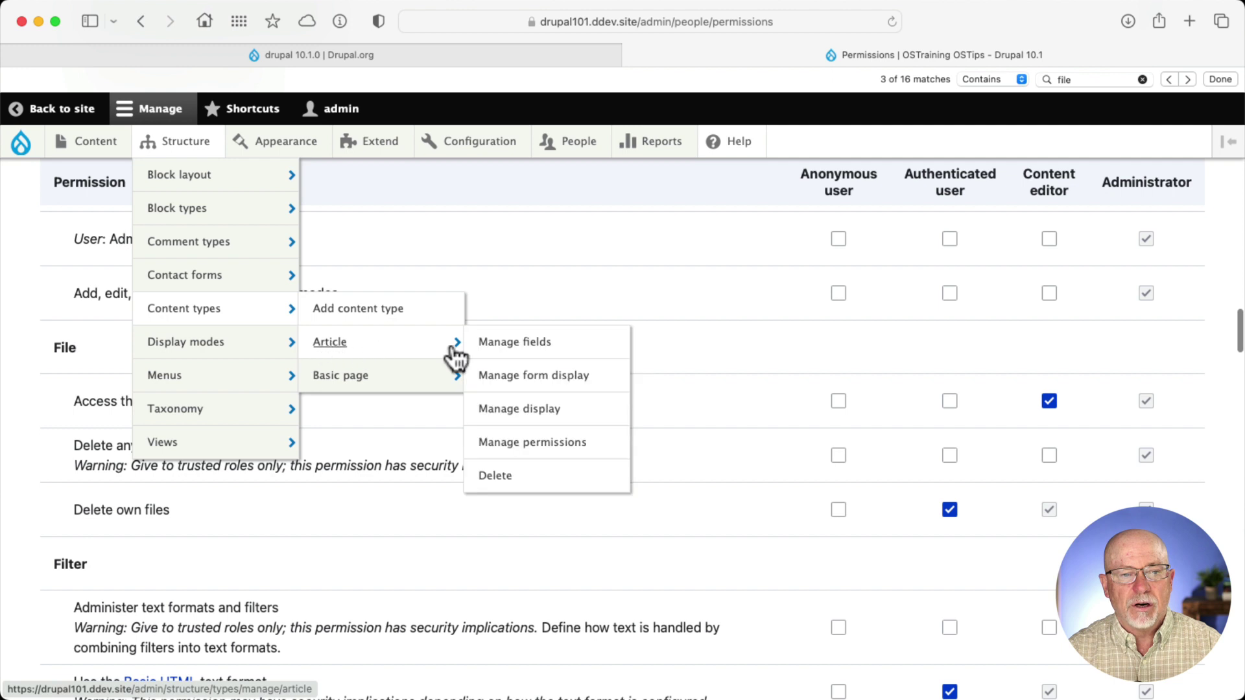
pyautogui.click(492, 350)
pyautogui.scroll(-2, 434, 363)
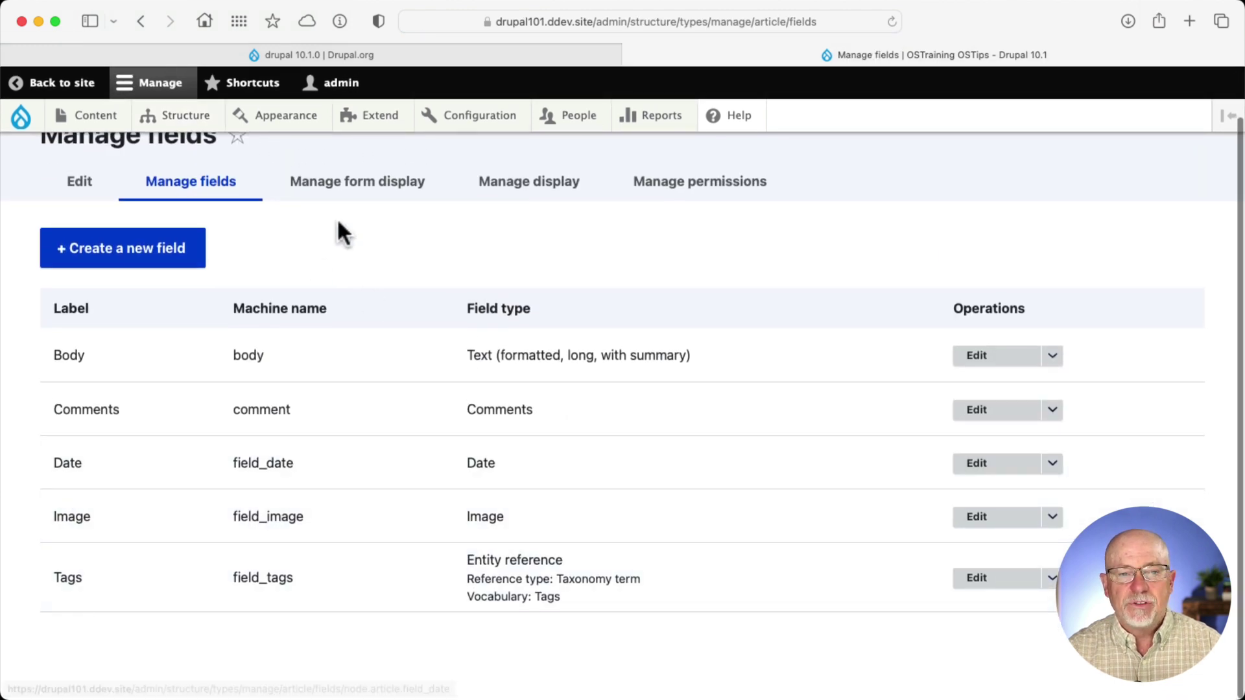
pyautogui.click(512, 182)
pyautogui.scroll(-6, 508, 285)
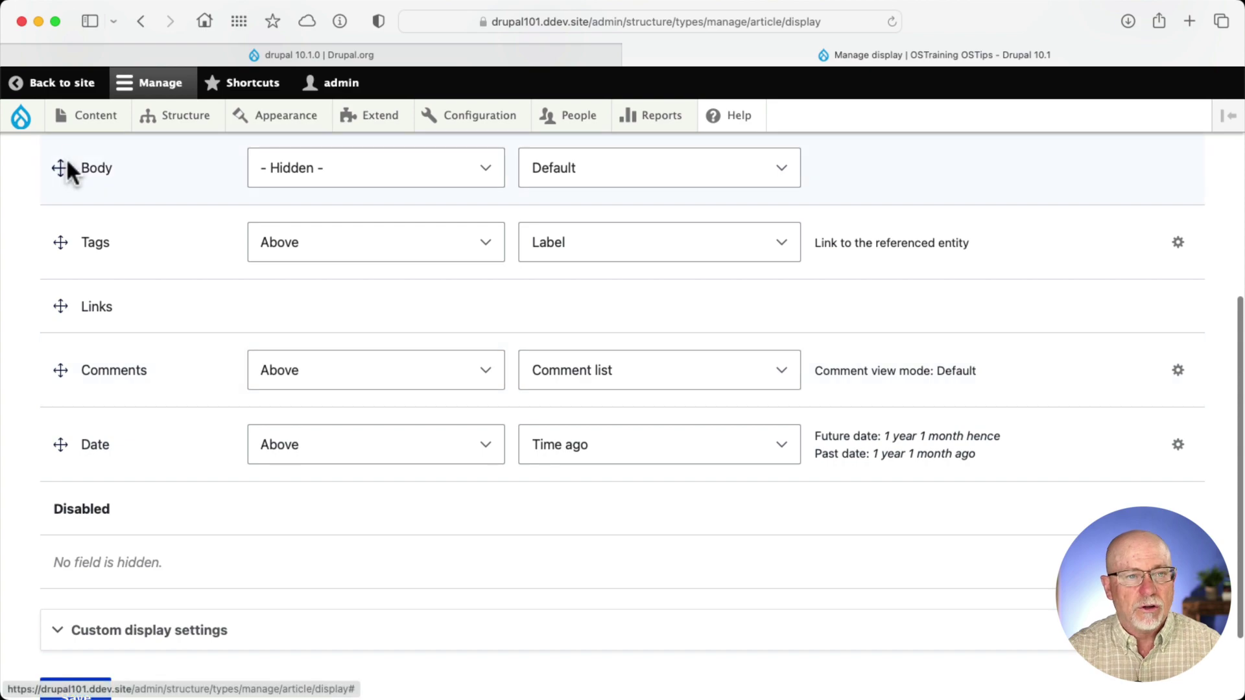
# Open Test Article from the Content list and find its date reading 4 days 3 hours ago
pyautogui.click(96, 118)
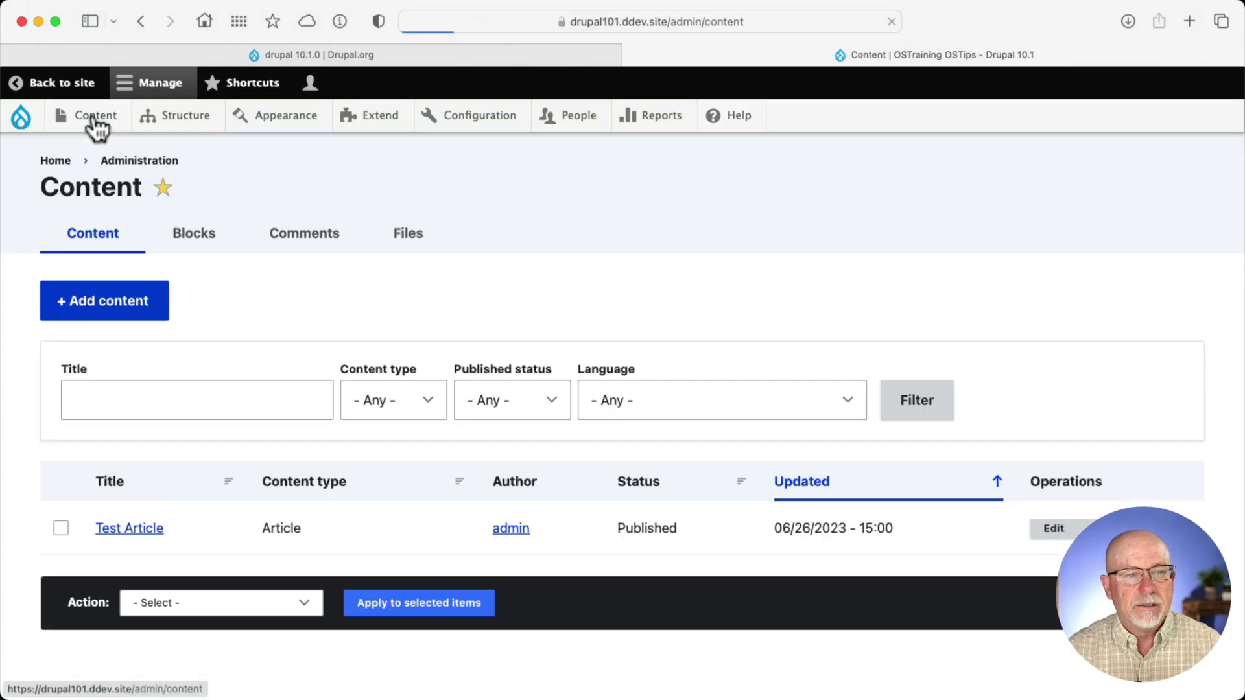
pyautogui.click(129, 528)
pyautogui.scroll(-5, 126, 525)
pyautogui.scroll(-12, 123, 523)
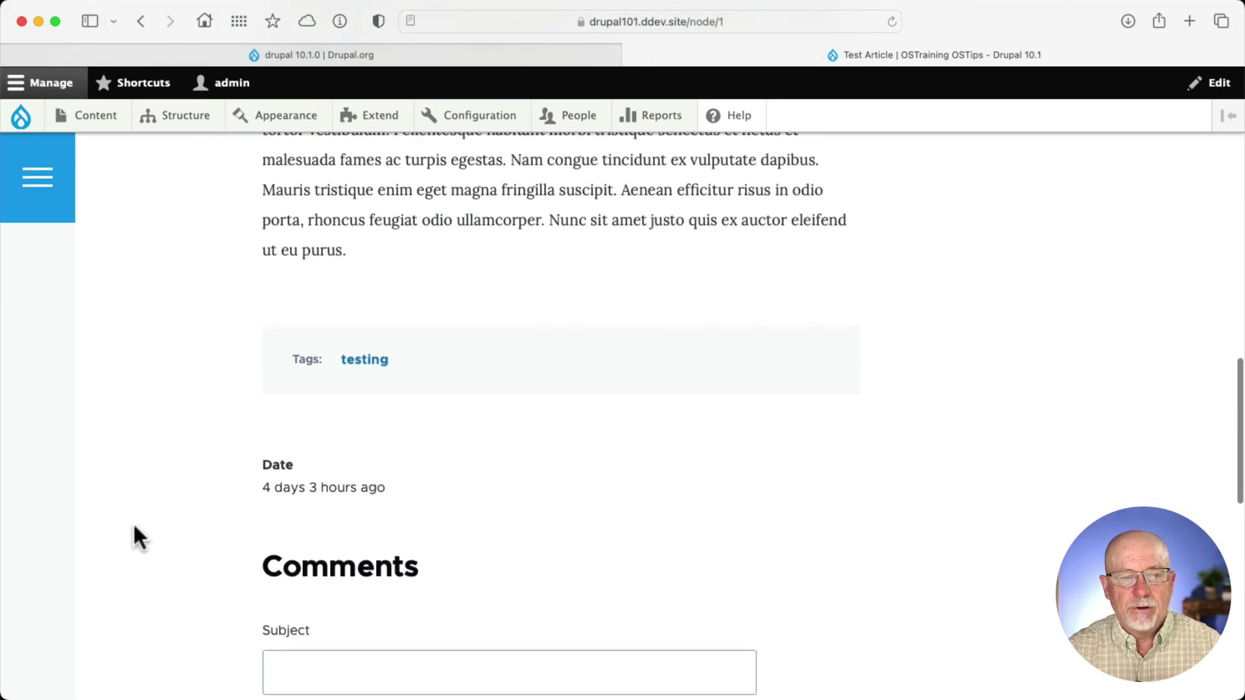
pyautogui.scroll(2, 134, 522)
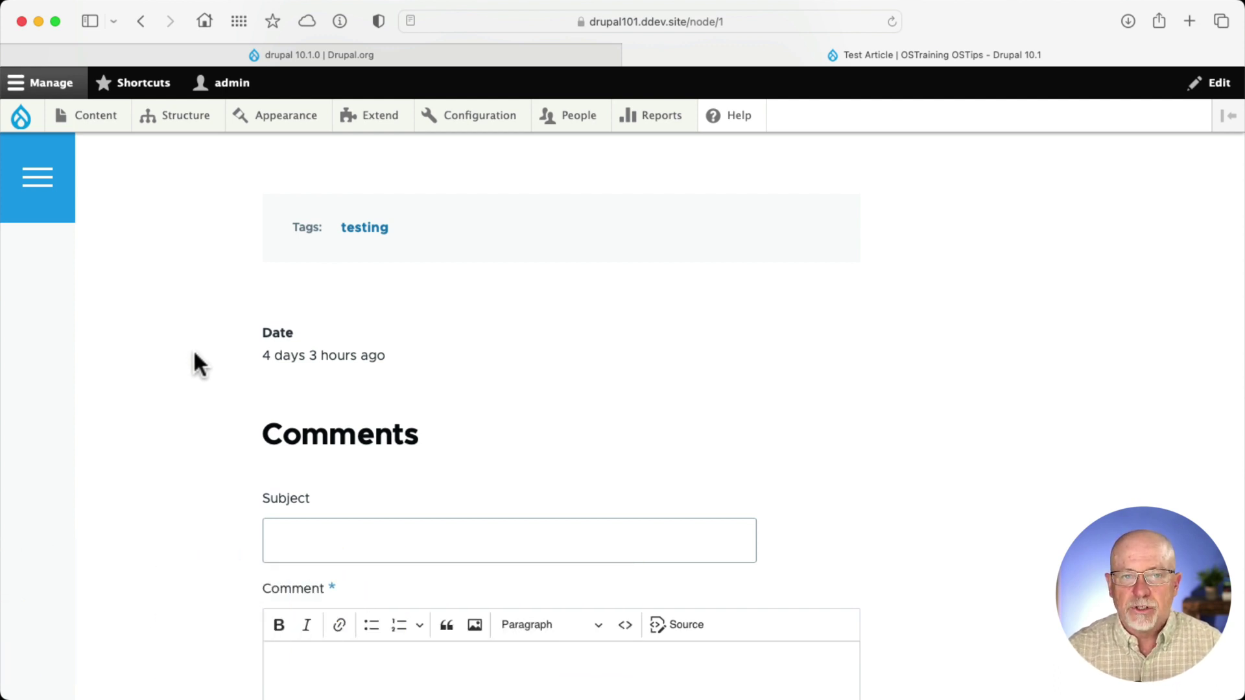
# Open the Full HTML text format's configuration from Text formats and editors
pyautogui.moveTo(455, 117)
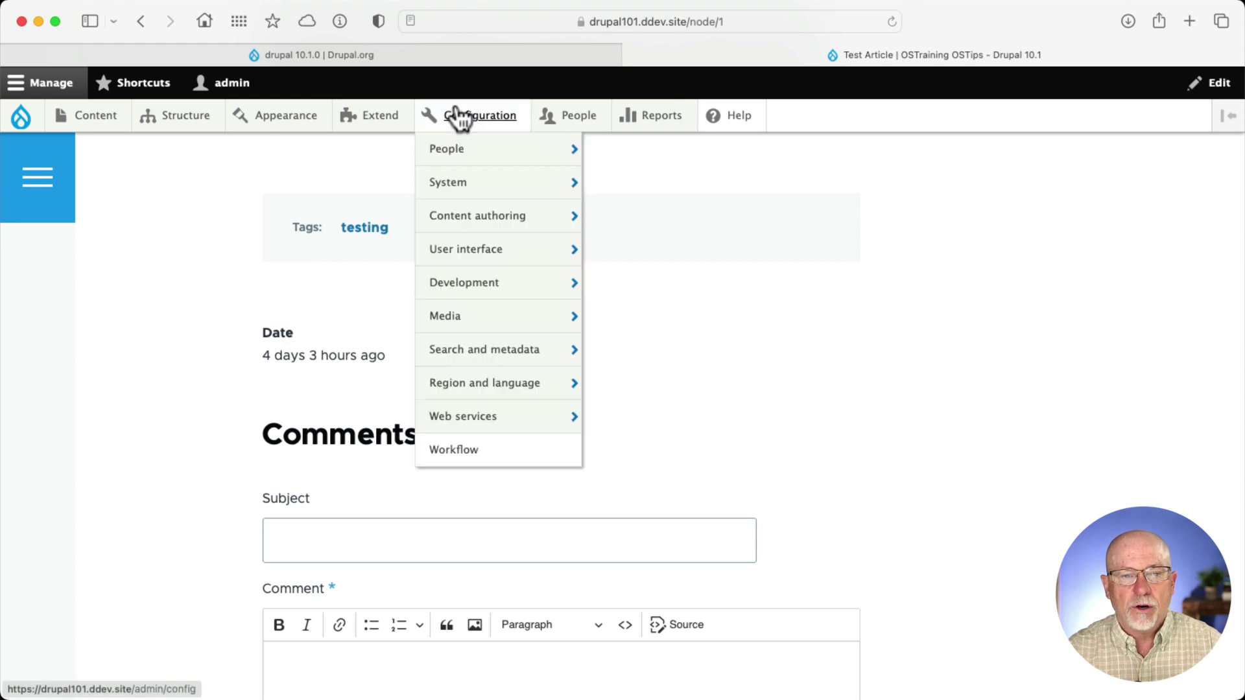
pyautogui.moveTo(465, 251)
pyautogui.moveTo(466, 223)
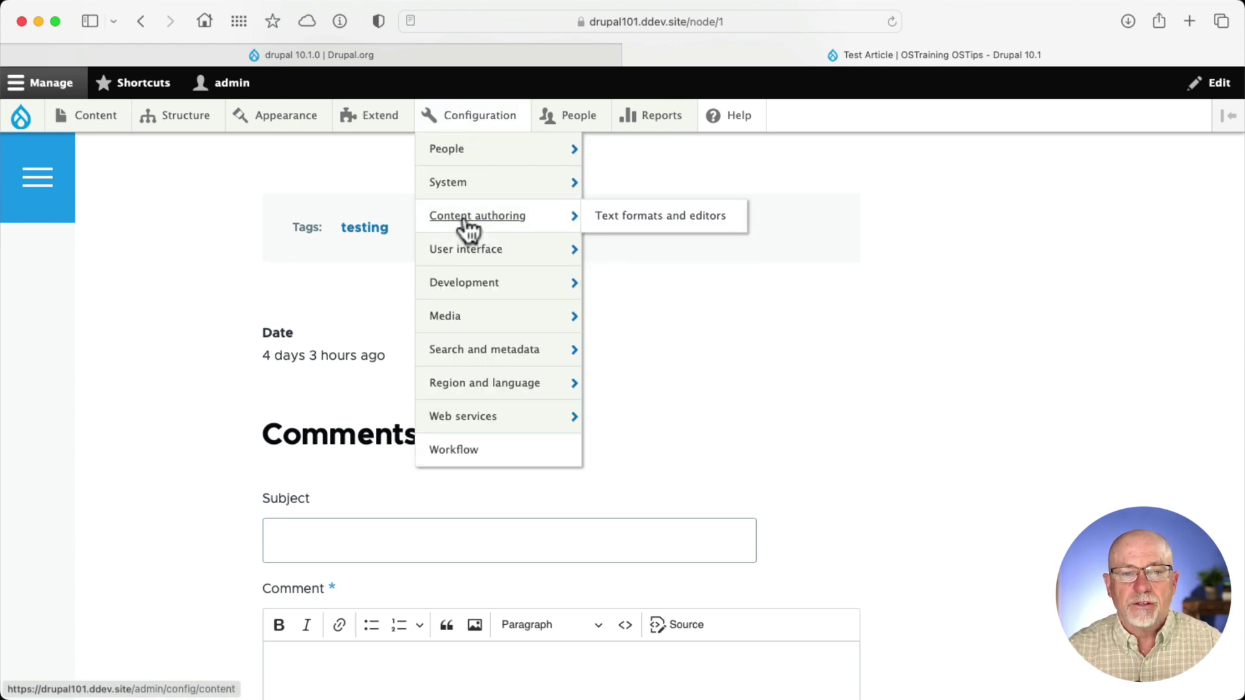
pyautogui.click(656, 215)
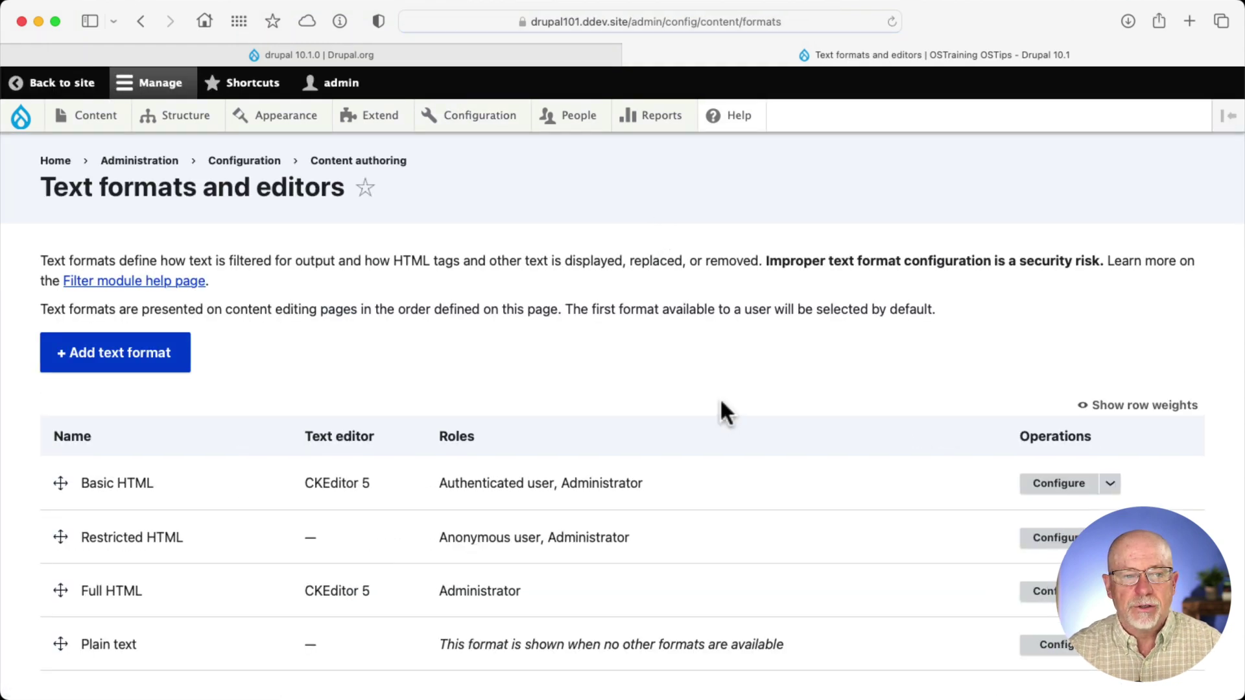
pyautogui.scroll(-1, 720, 403)
pyautogui.click(1049, 536)
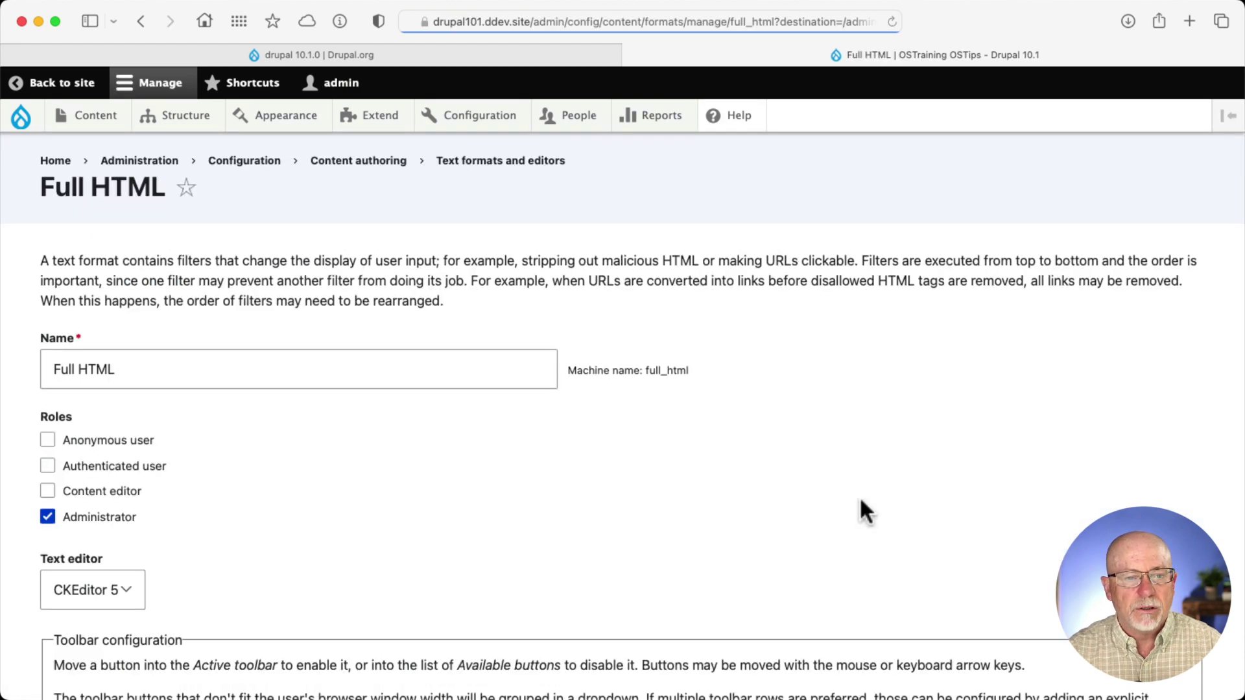
pyautogui.scroll(-8, 862, 511)
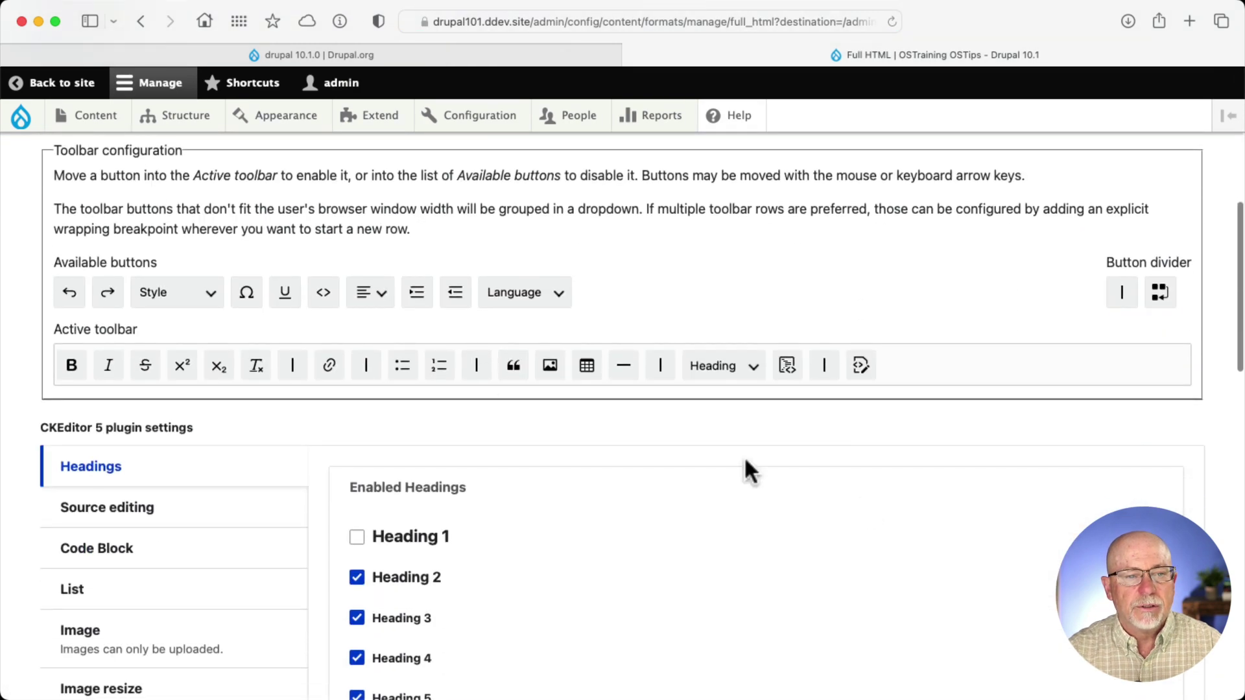
# Drag Code into Full HTML's active toolbar and show the Code Block programming languages list
pyautogui.moveTo(322, 293); pyautogui.dragTo(901, 360)
pyautogui.scroll(-2, 812, 502)
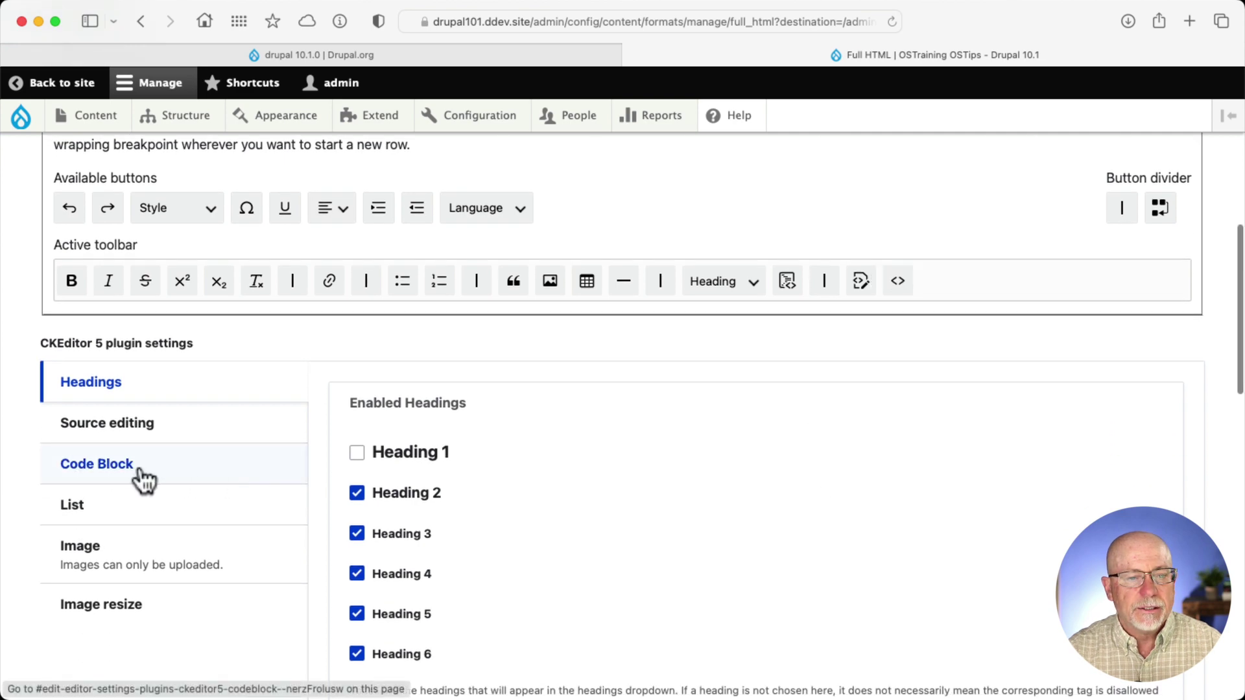
pyautogui.click(139, 472)
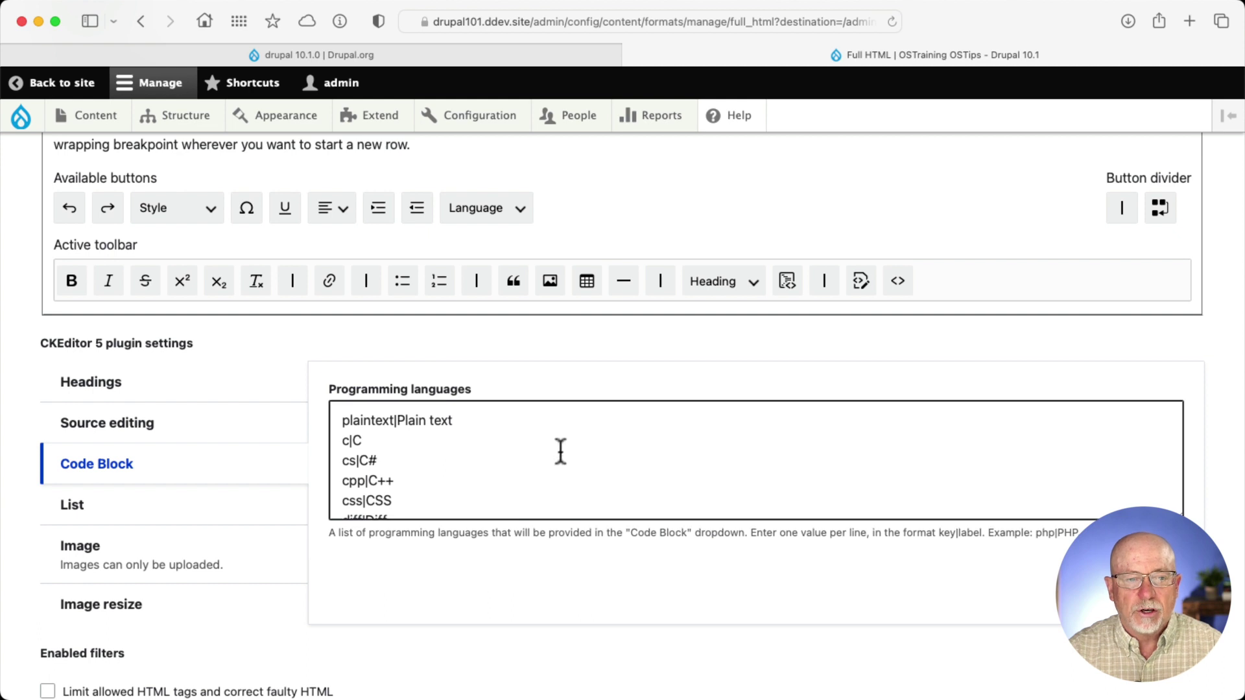
pyautogui.scroll(-3, 558, 448)
pyautogui.scroll(3, 558, 448)
pyautogui.scroll(-1, 580, 596)
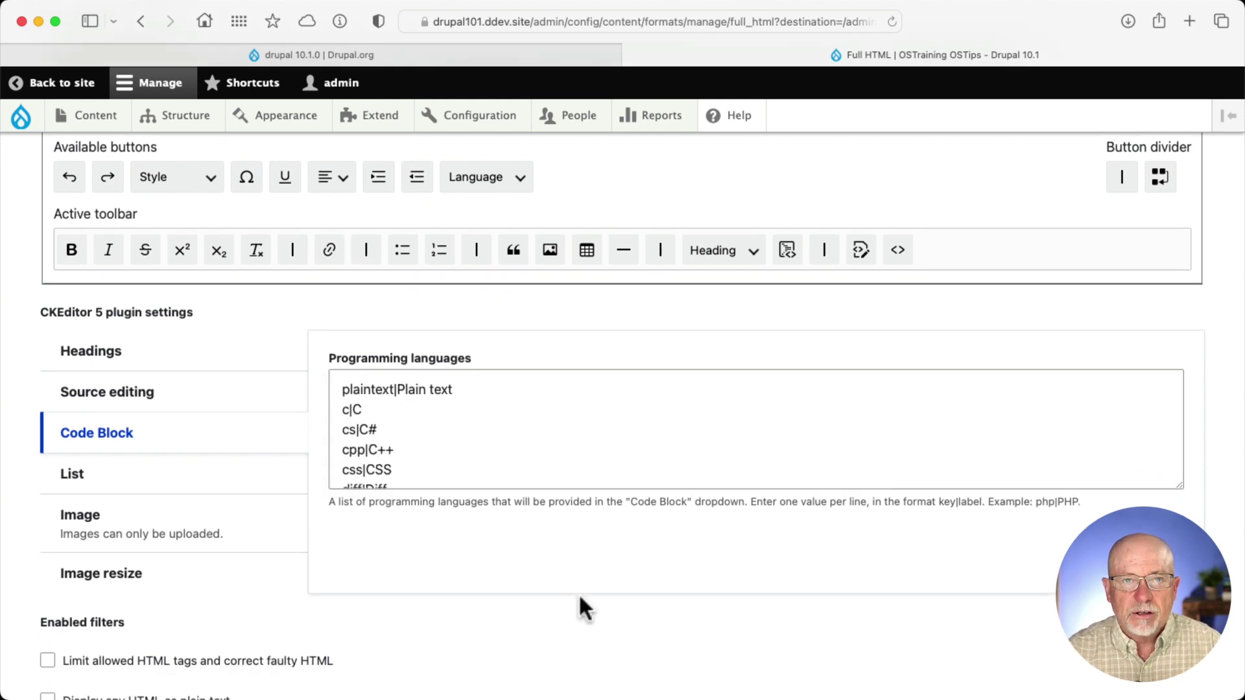